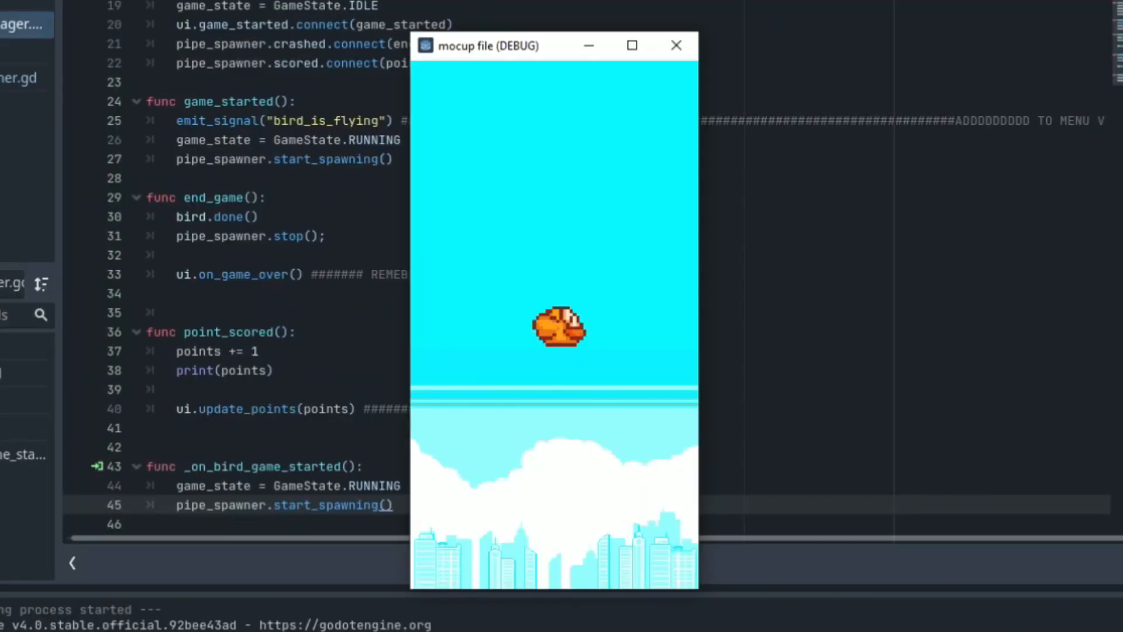
Playtest the mockup game by starting the bird's flight and flapping it toward the pipe gap
key(space)
key(space)
key(space)
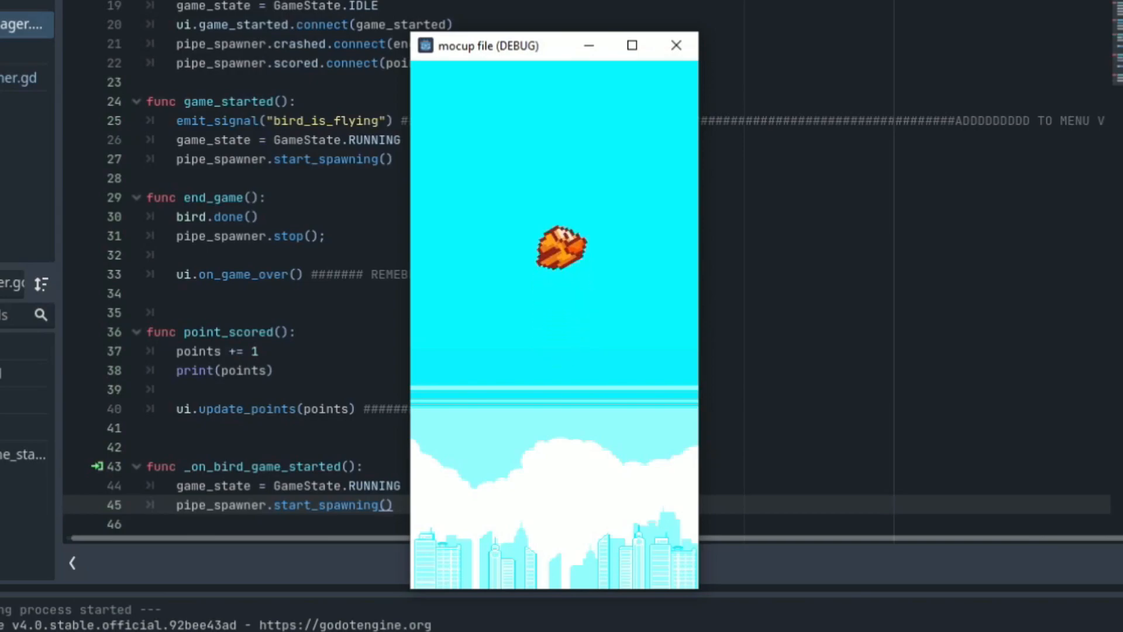
key(space)
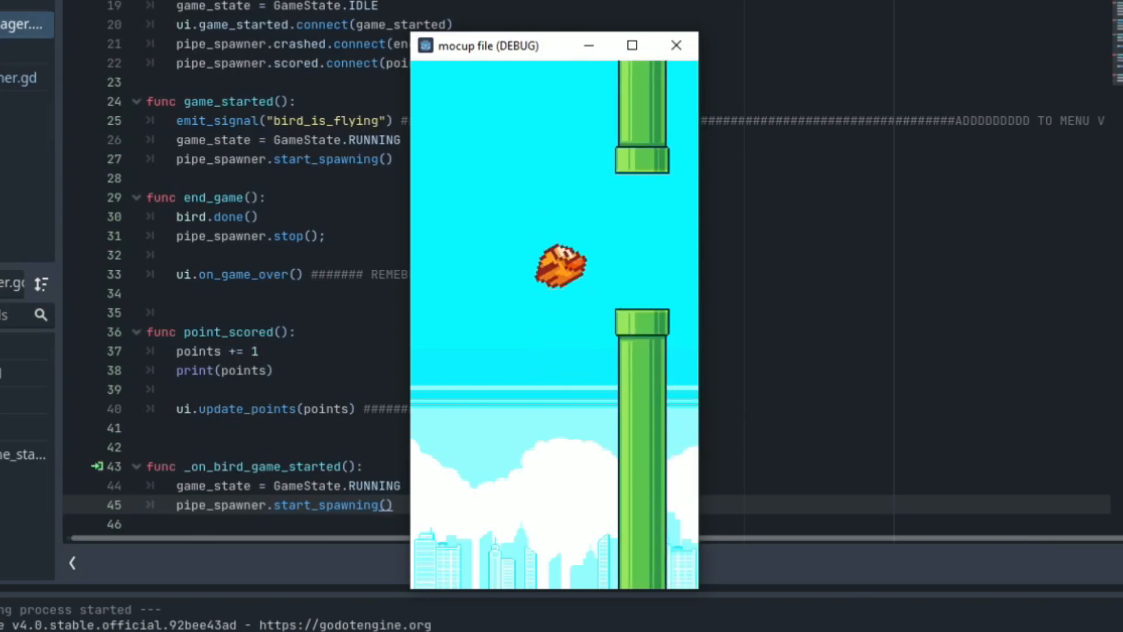
key(space)
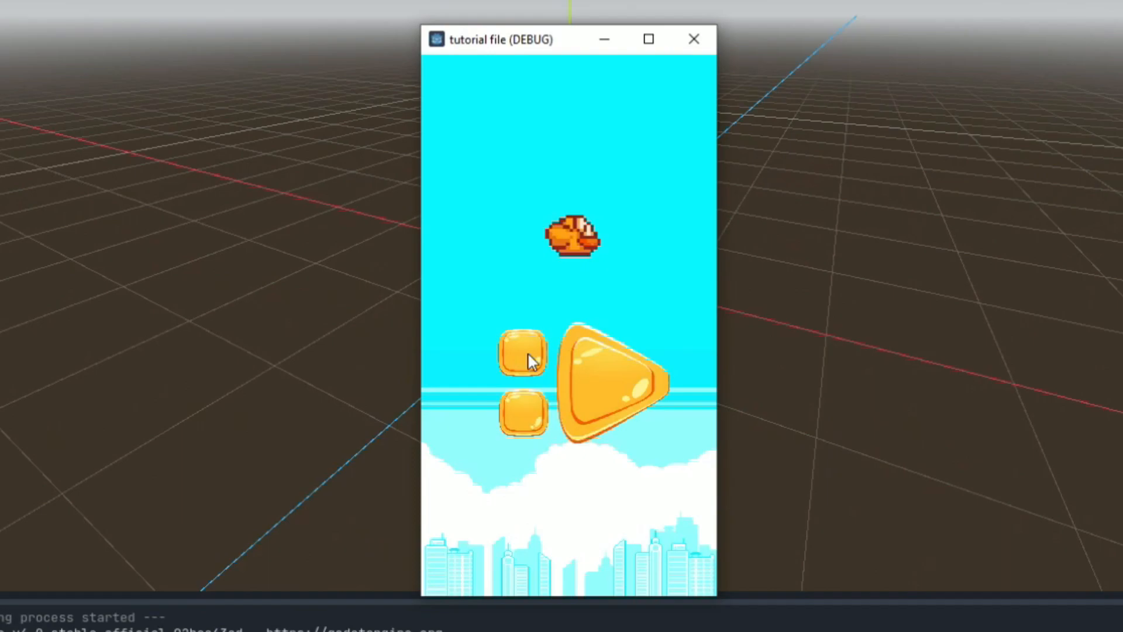
Test the start menu's two small square buttons and run the project again
click(528, 354)
click(519, 223)
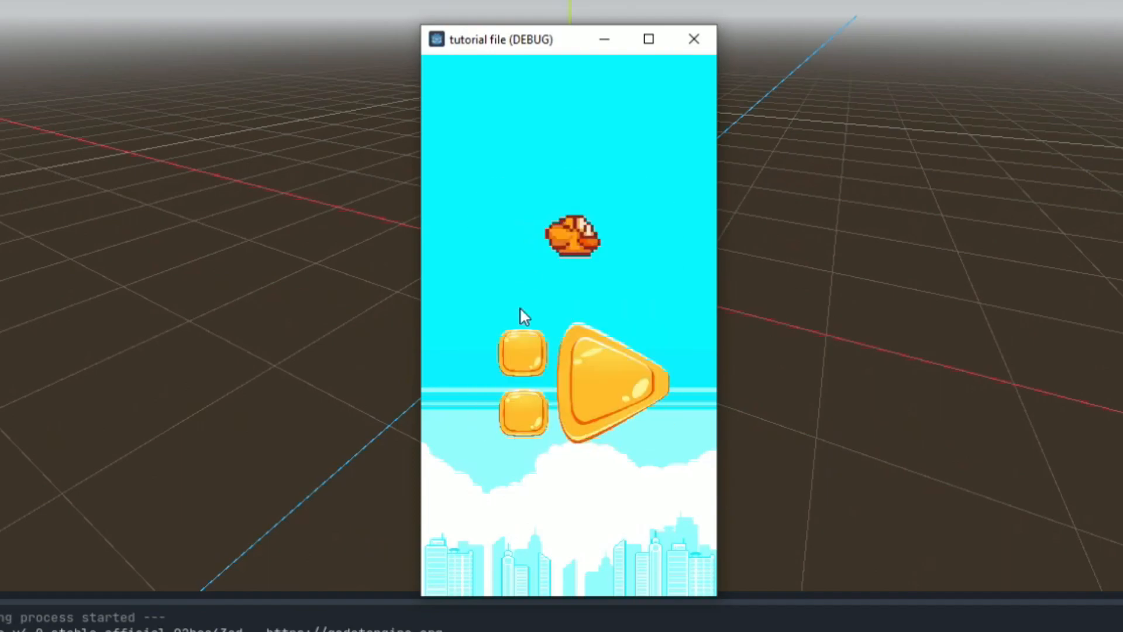
click(528, 414)
key(F5)
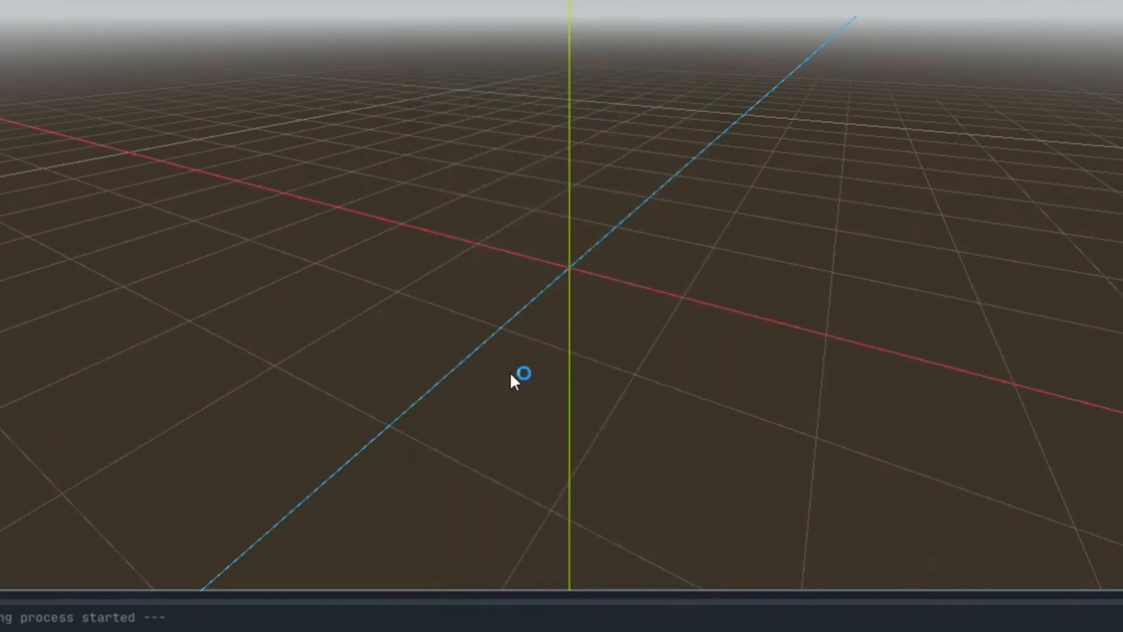
Start a round from the start menu and fly the bird through successive pipes to test scoring and game over
click(622, 381)
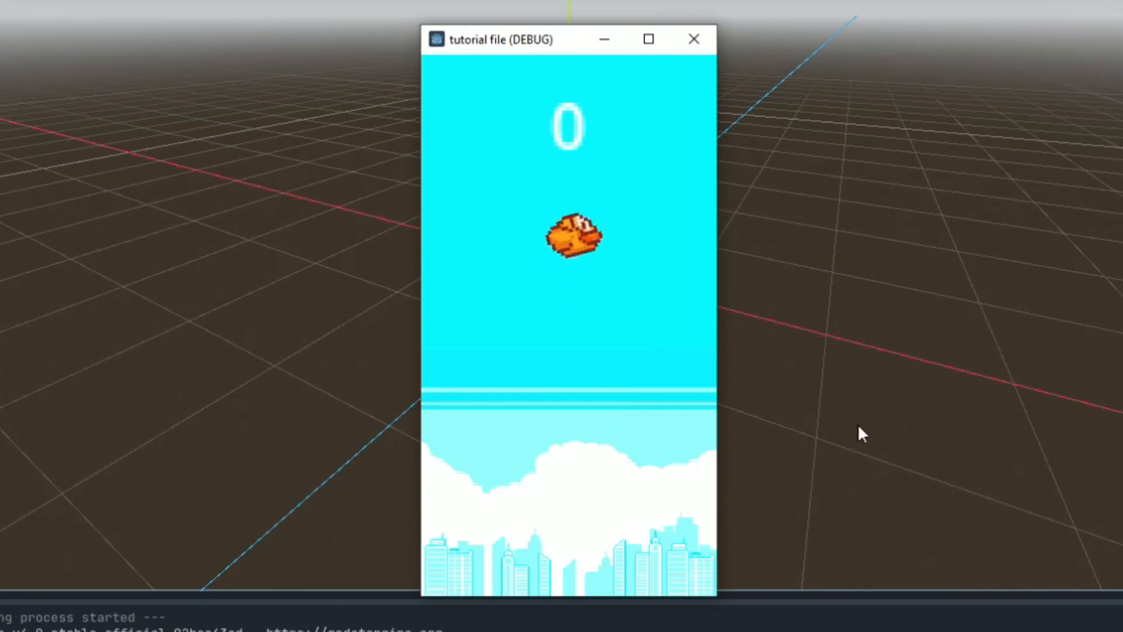
key(space)
key(space)
key(space)
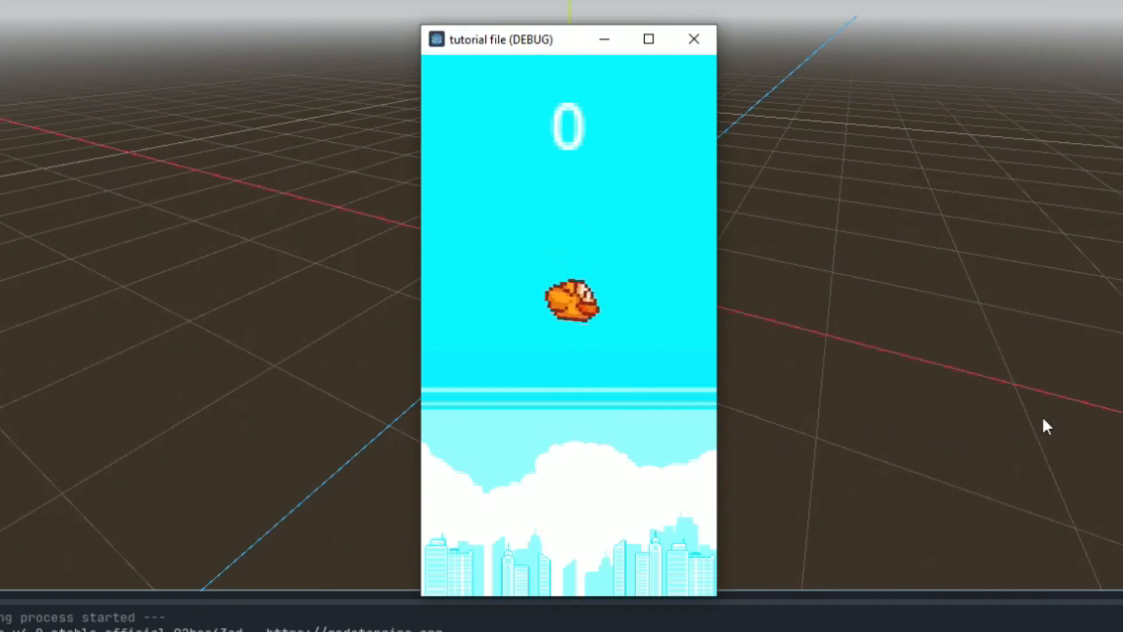
key(space)
key(space)
key(space)
key(space)
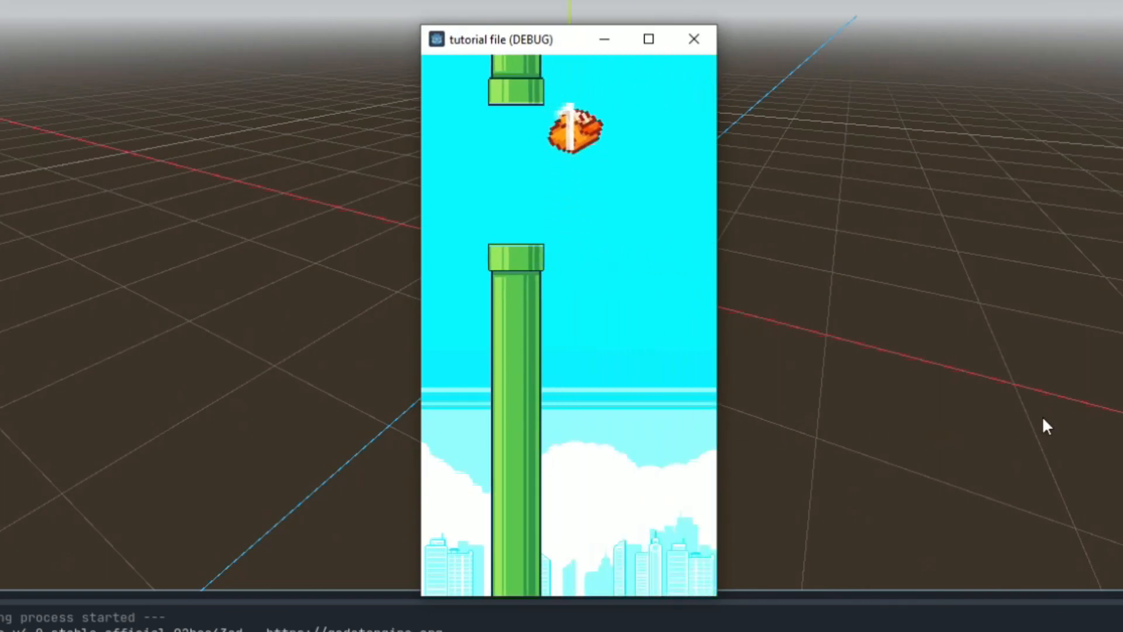
key(space)
key(space)
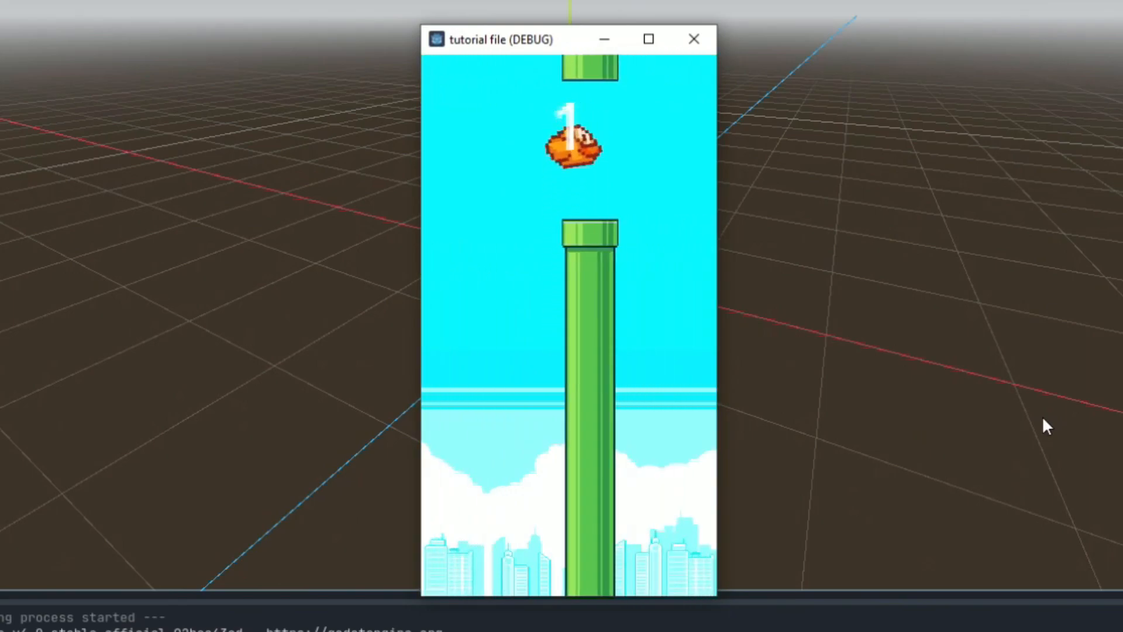
key(space)
key(space)
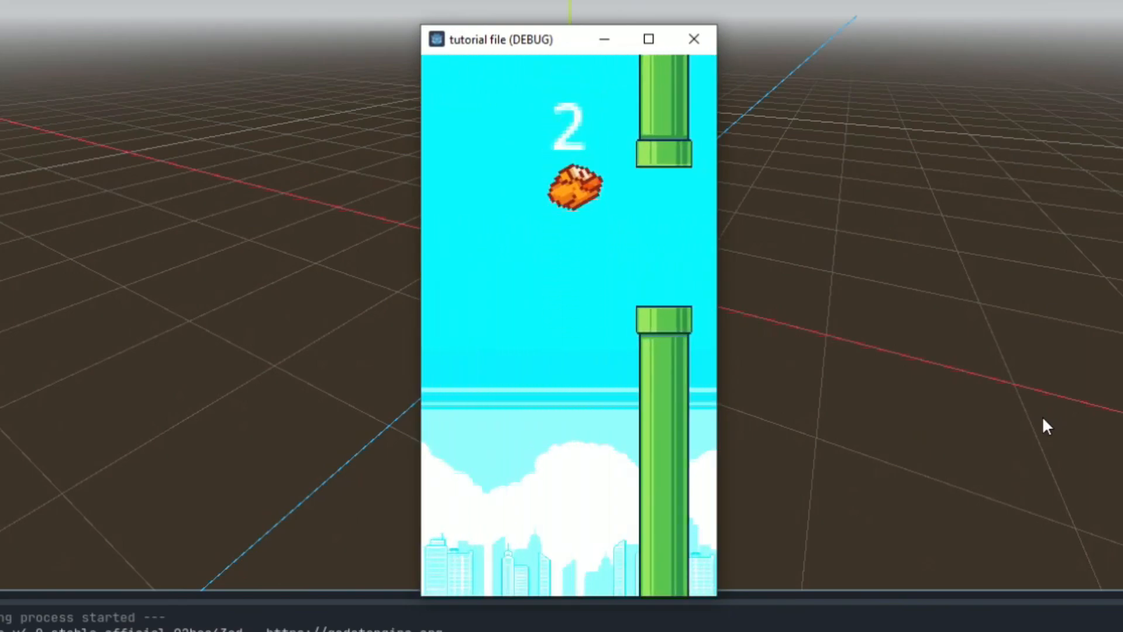
key(space)
key(space)
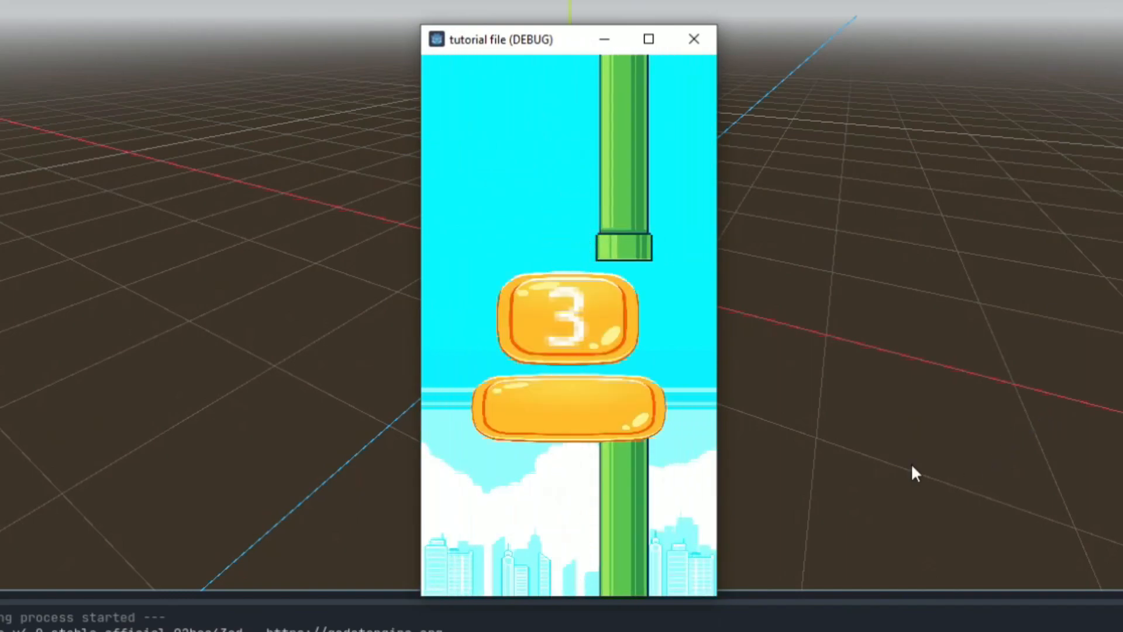
Return from the game-over screen to the start menu, check the blank panel page, and start another round
click(627, 404)
click(525, 355)
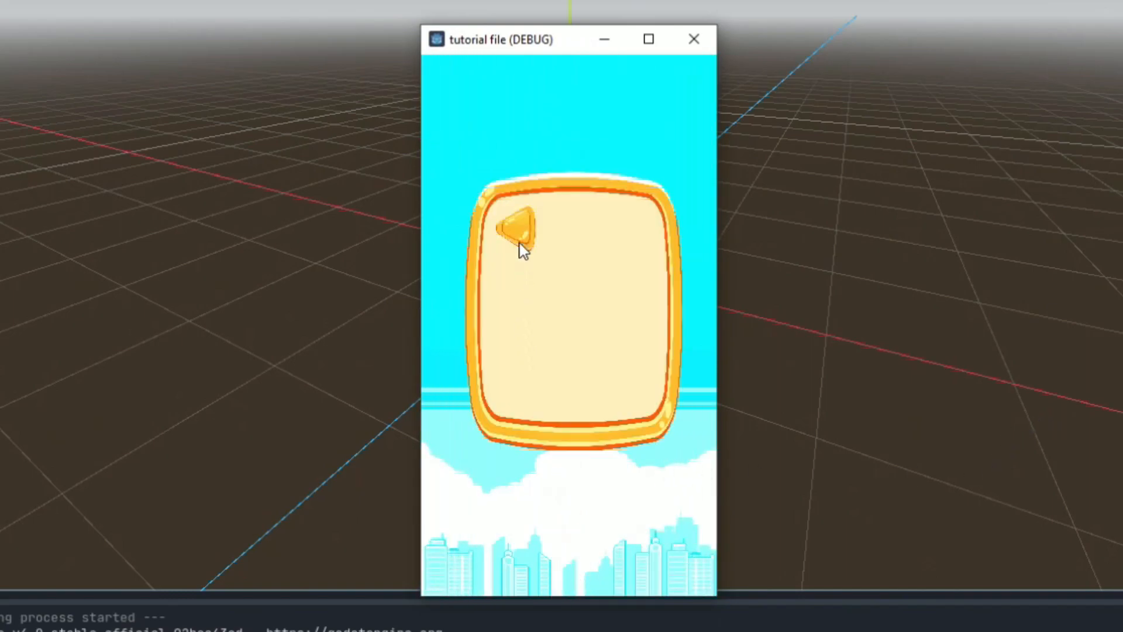
click(520, 244)
click(593, 371)
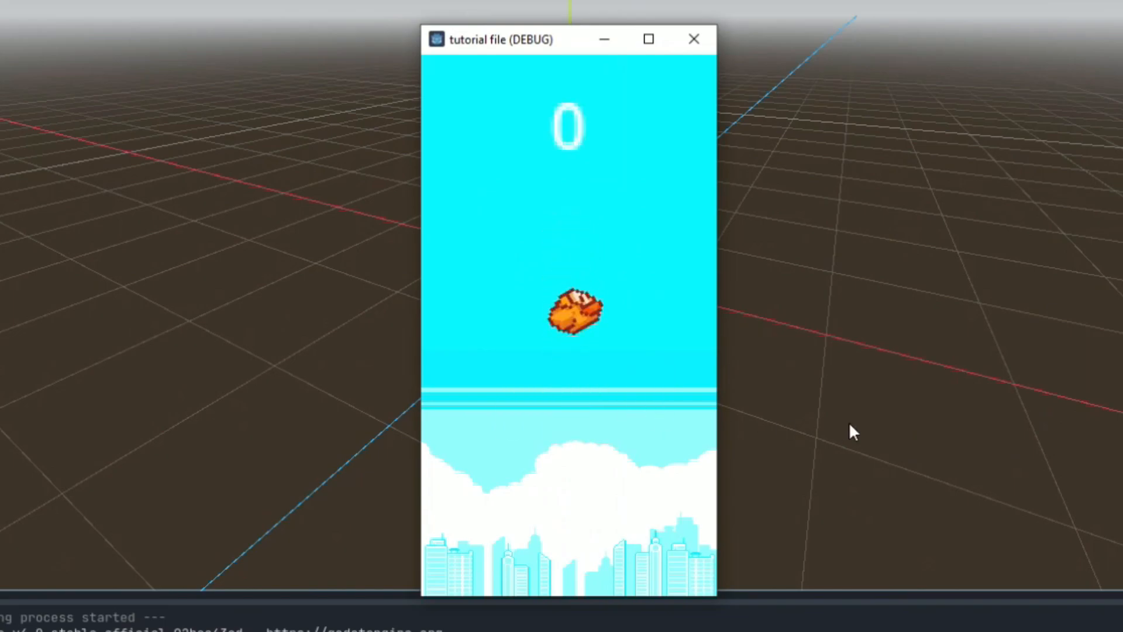
Fly the bird through the first pipe gap to check the score counter in the new round
key(space)
key(space)
key(space)
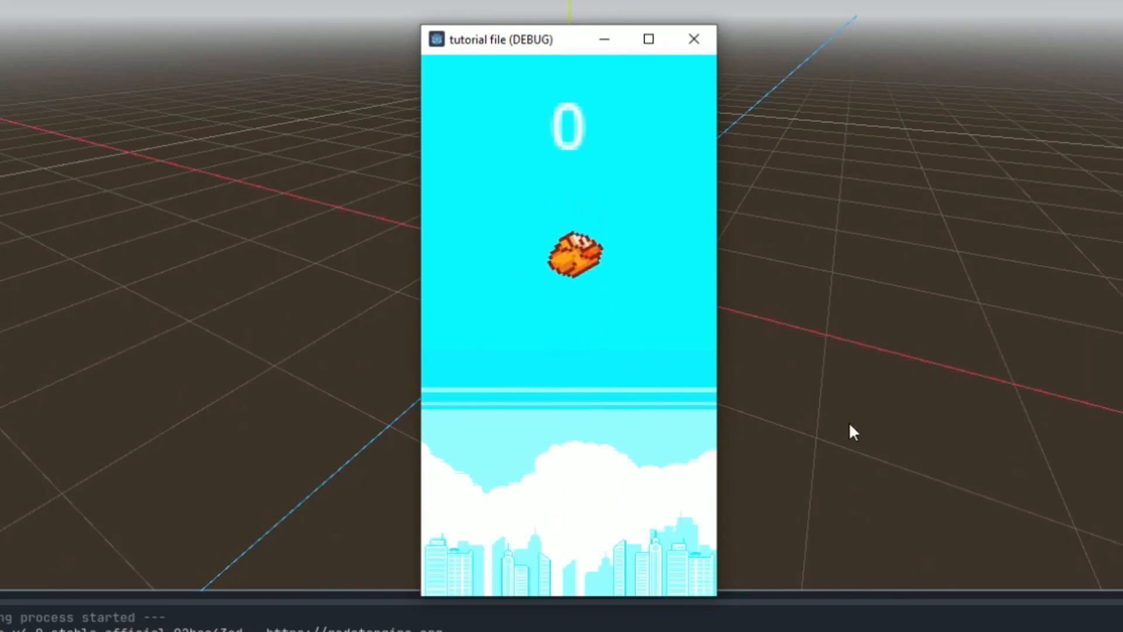
key(space)
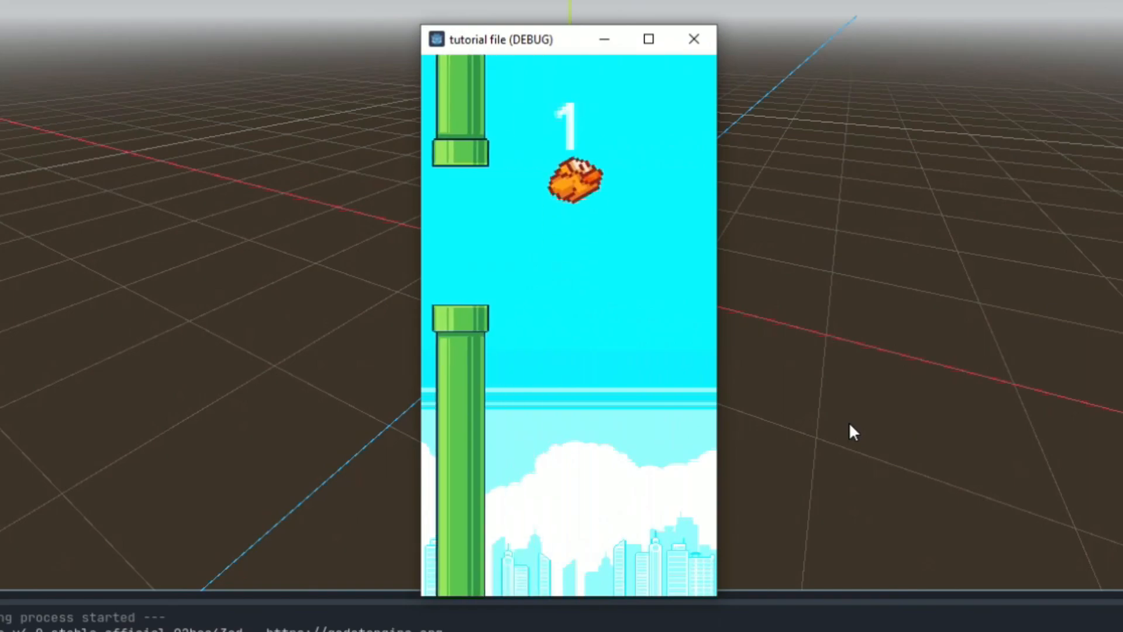
key(space)
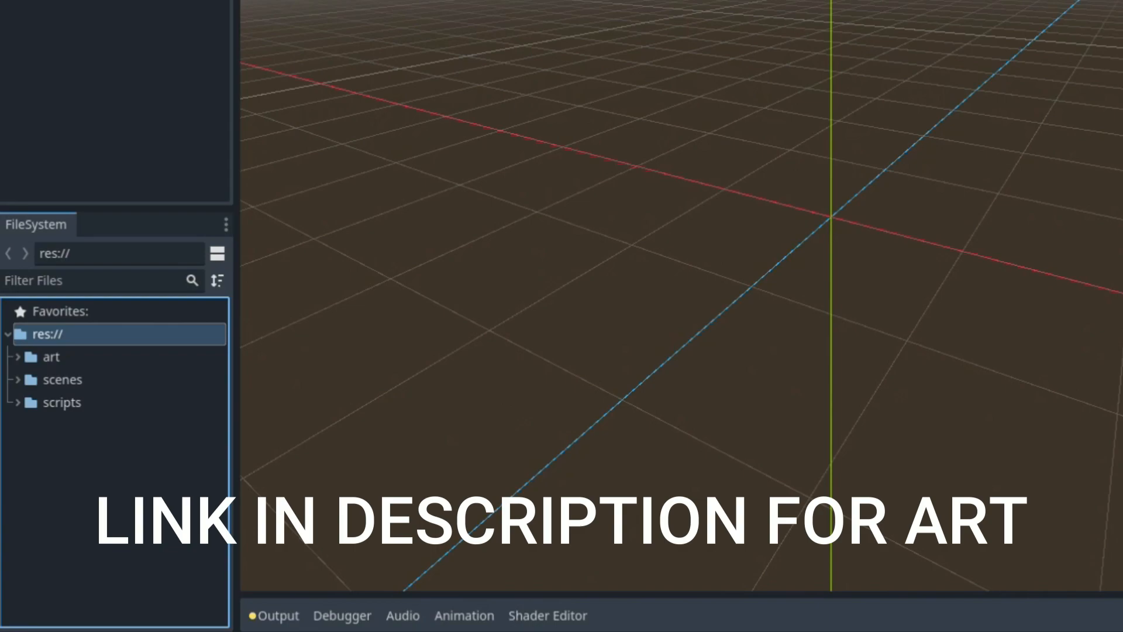
Import the menu art folder into the project and move it inside the art folder
drag(115, 458, 105, 451)
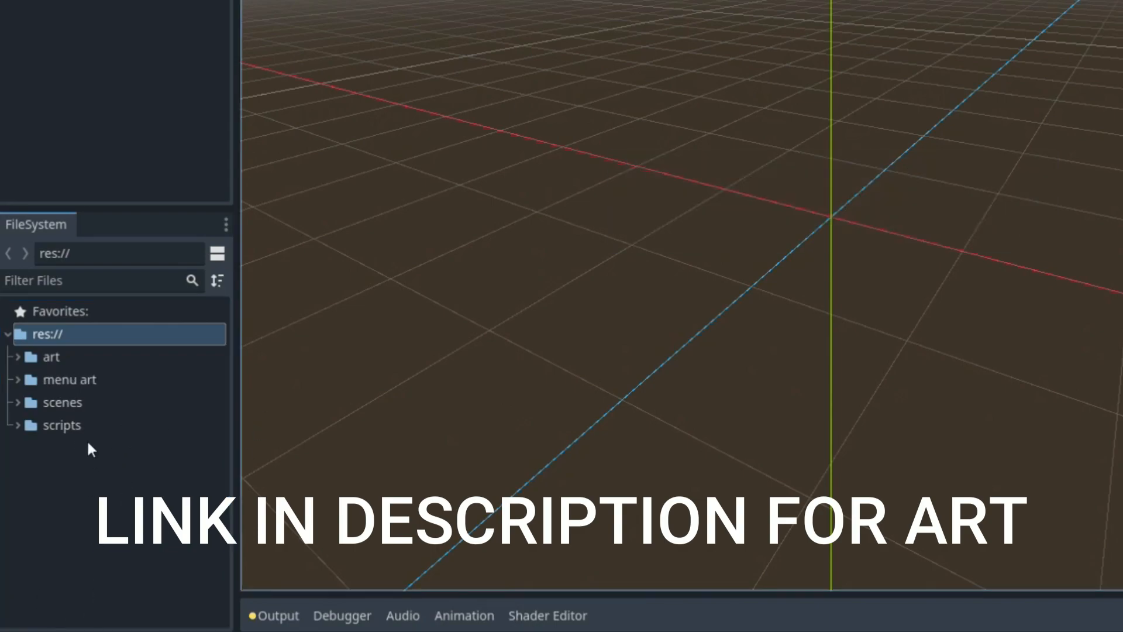
drag(105, 380, 127, 352)
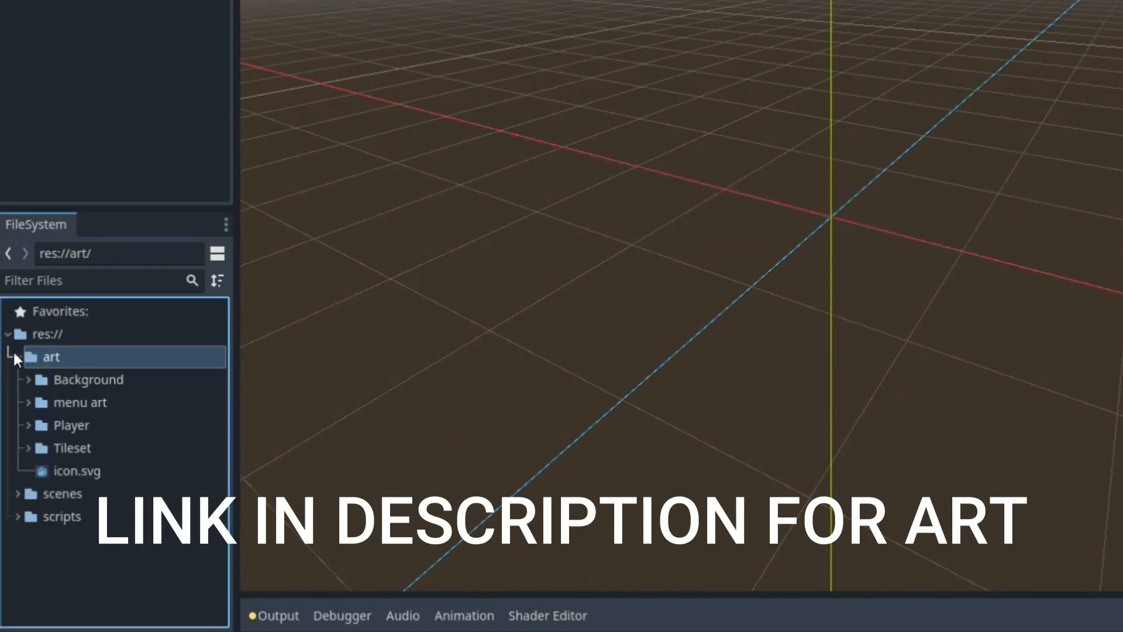
Examine the button, bar and icon images inside the menu art folder, and collapse the folder again
click(30, 405)
scroll(110, 380, down, 3)
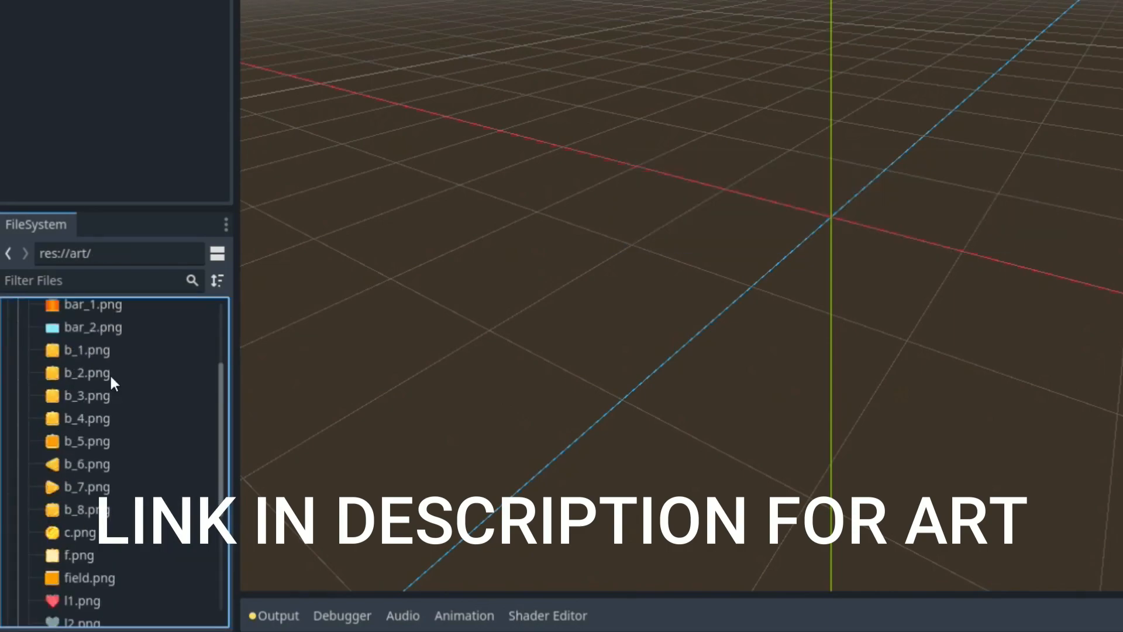
scroll(100, 427, down, 5)
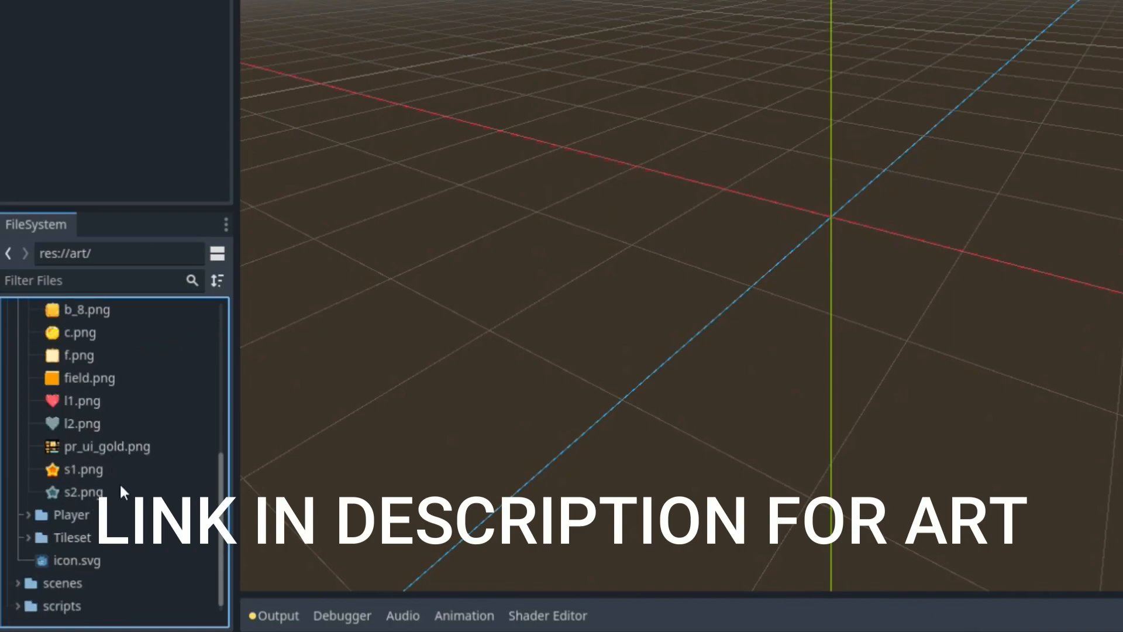
scroll(129, 476, up, 6)
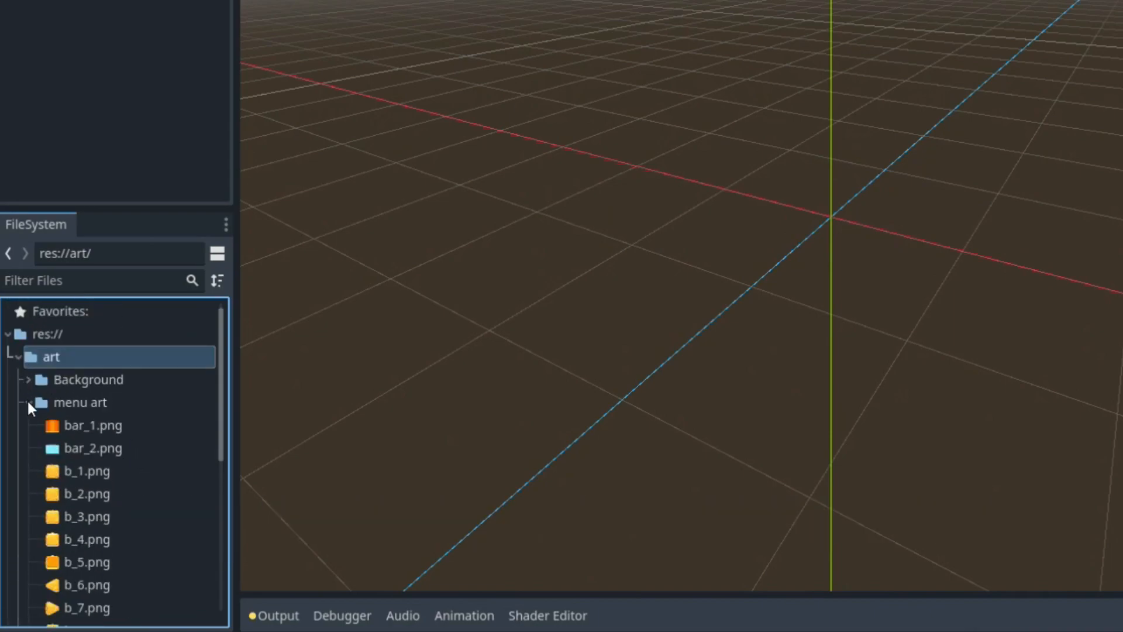
click(30, 403)
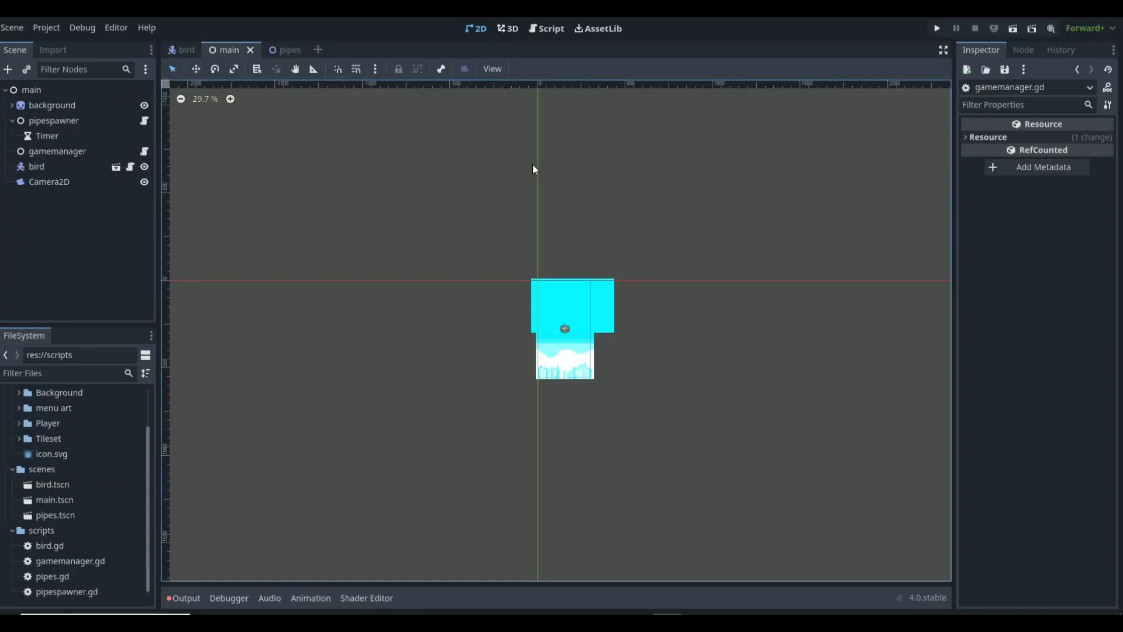
Run the project, fly the bird through the pipes and check the score printed in the output log
key(F5)
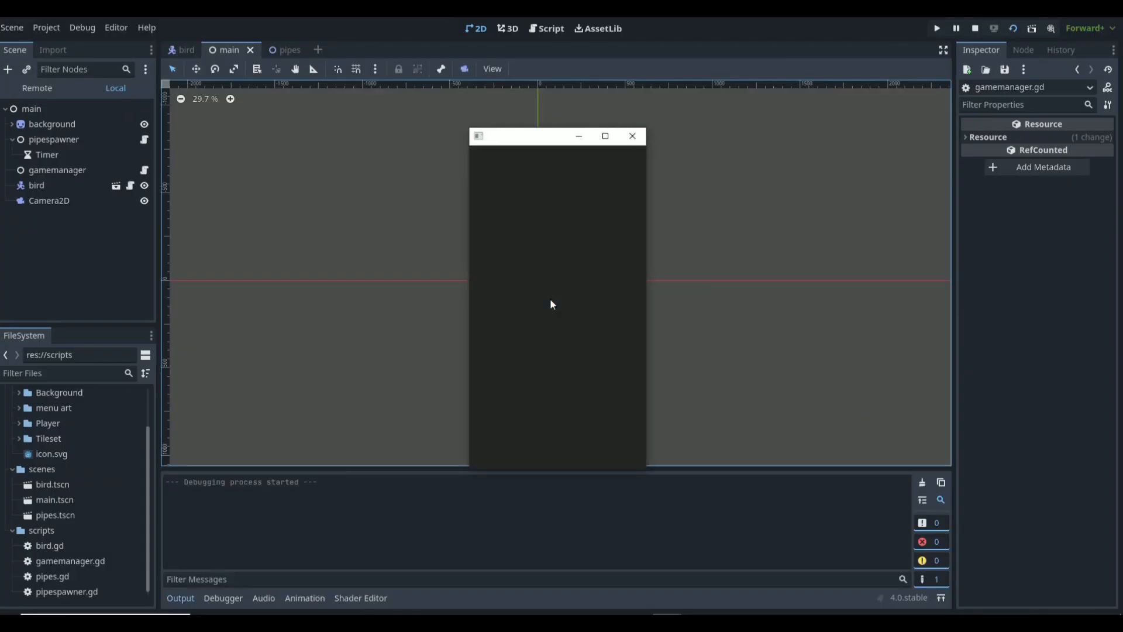
key(space)
key(space)
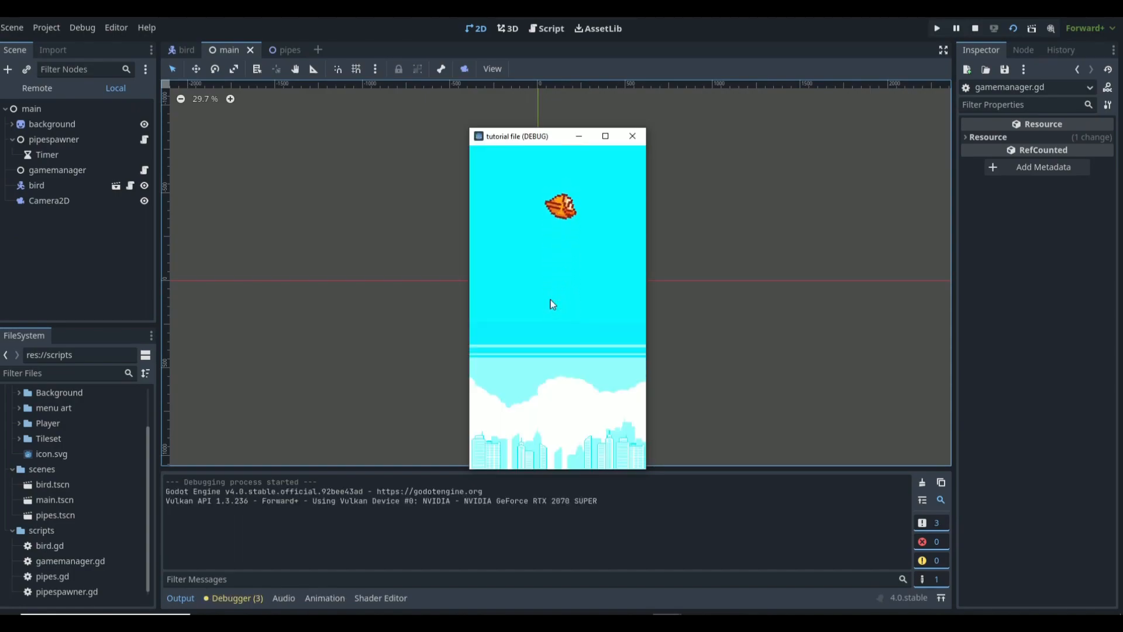
key(space)
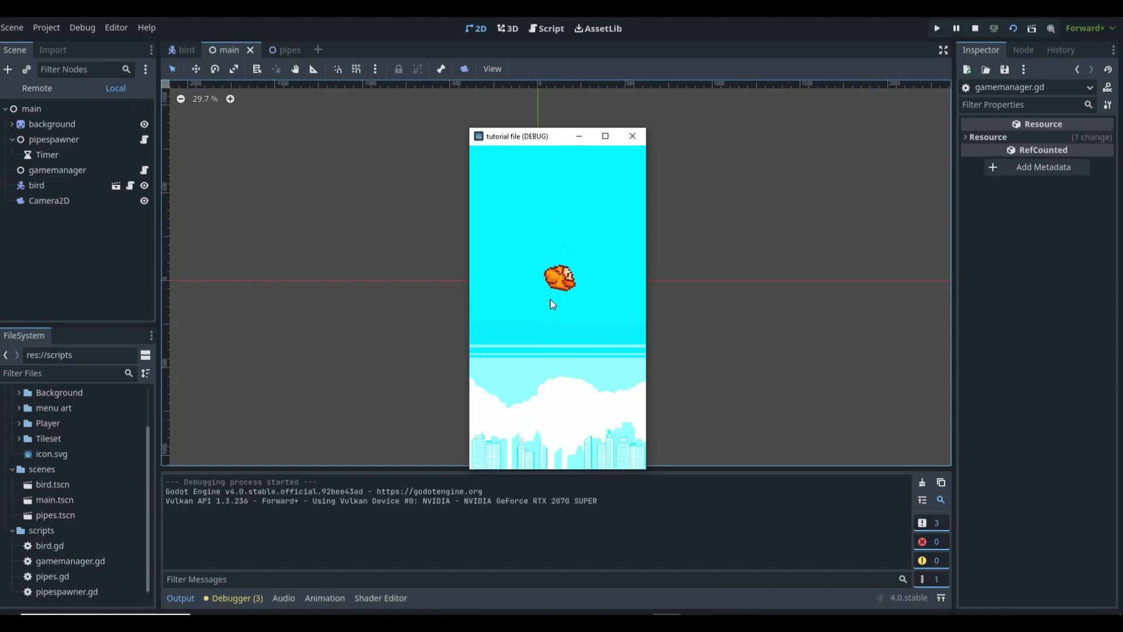
key(space)
key(space)
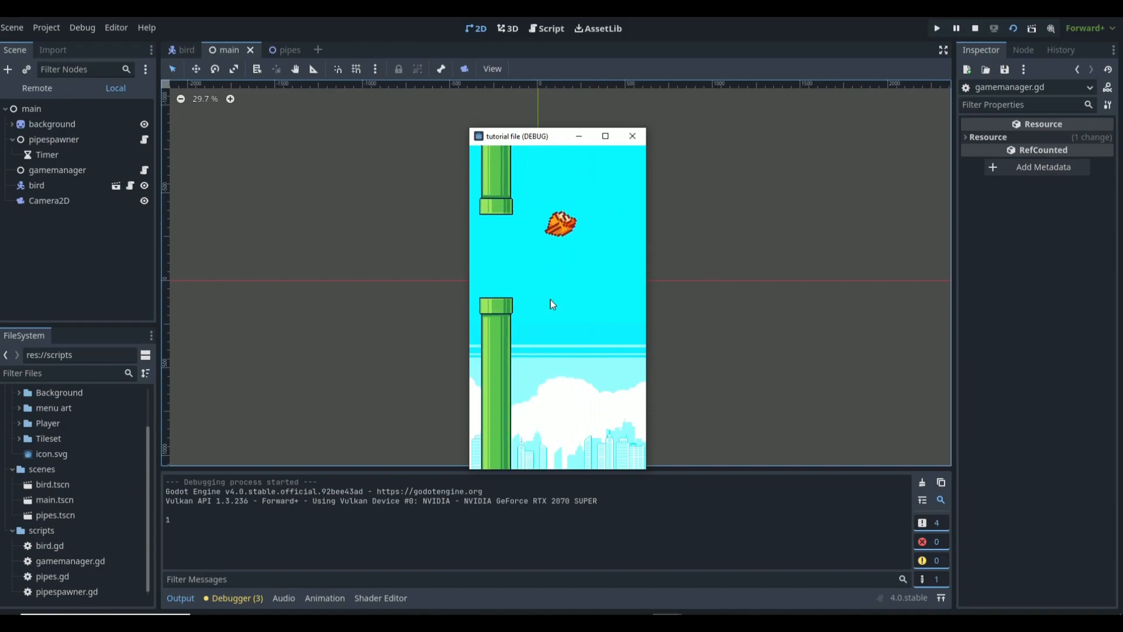
key(space)
key(space)
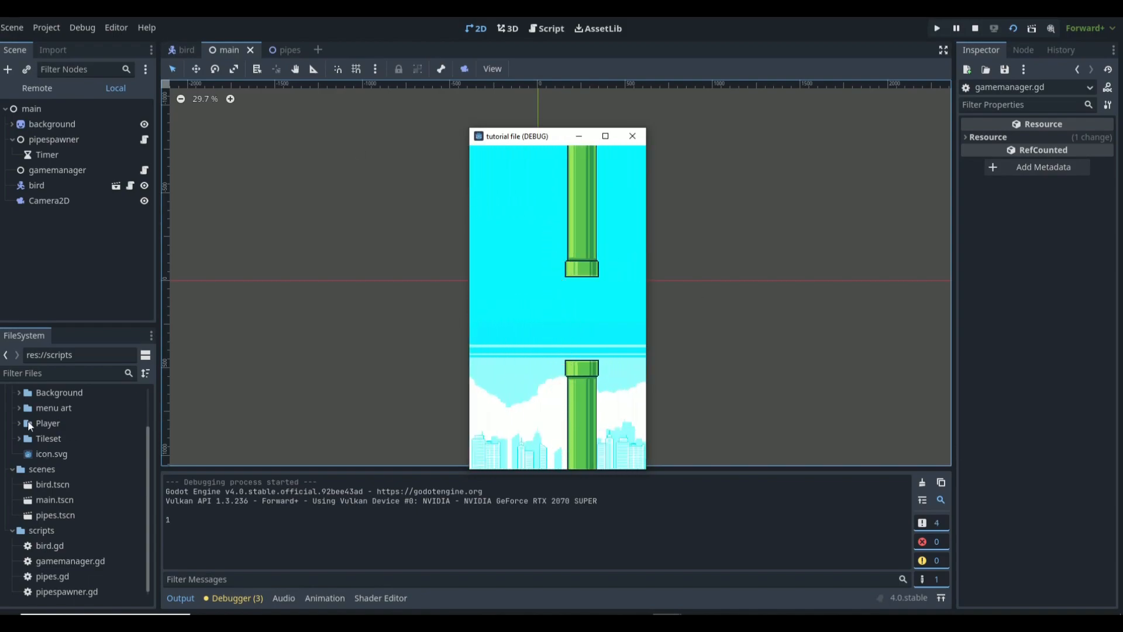
drag(176, 520, 162, 521)
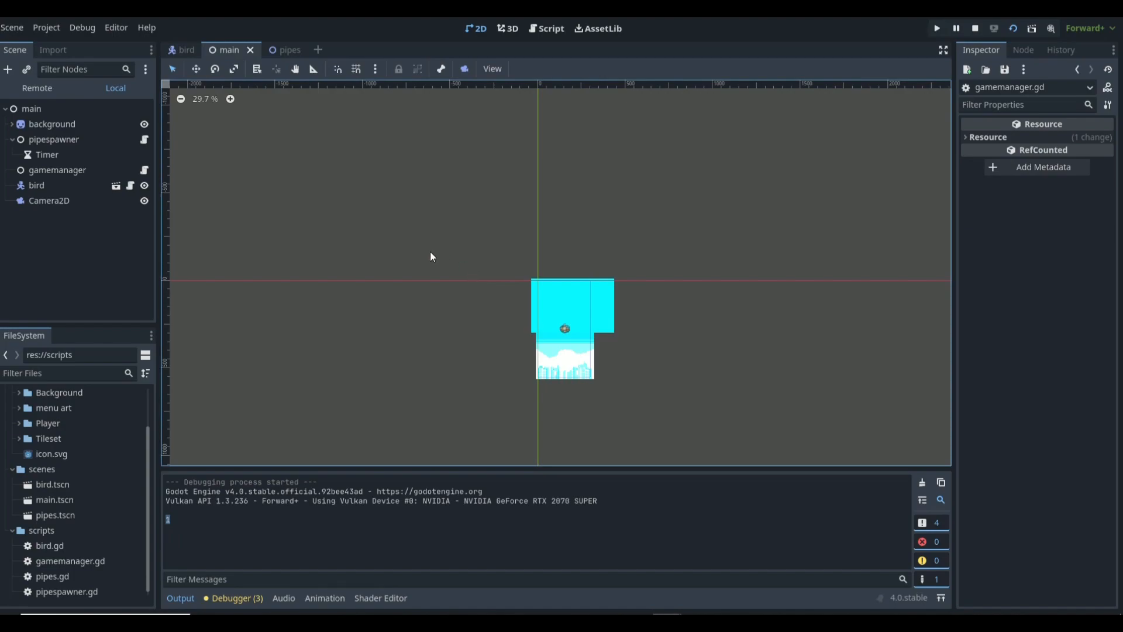
Create a new scene with a CanvasLayer as its root node and rename the node to ui
click(317, 50)
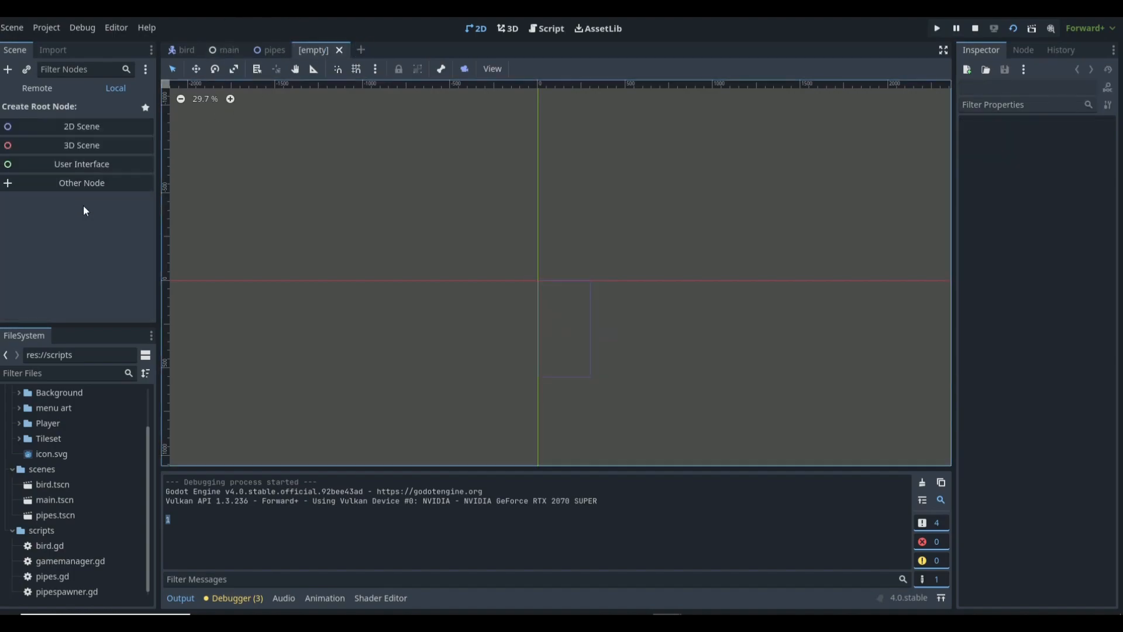
click(88, 184)
text(ca)
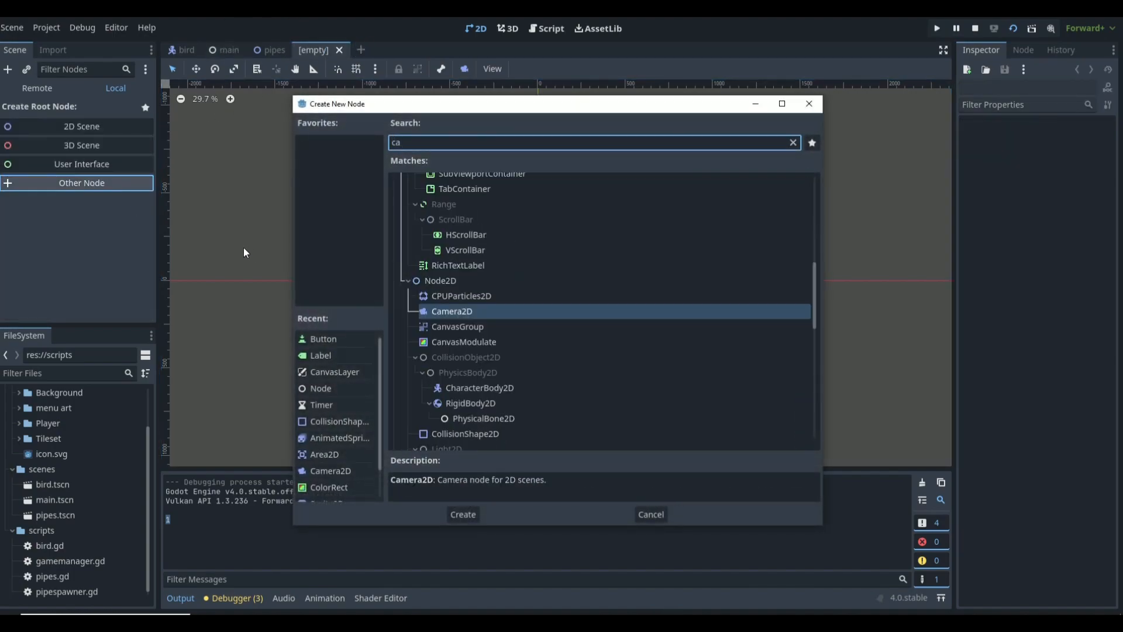
text(nvas)
key(Return)
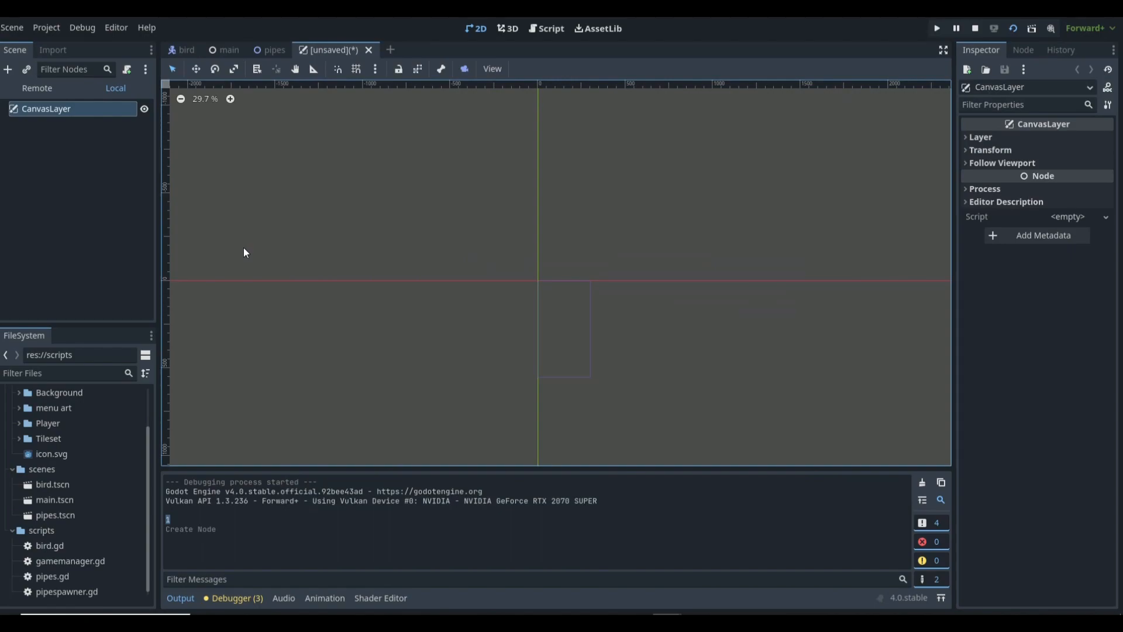
double_click(41, 109)
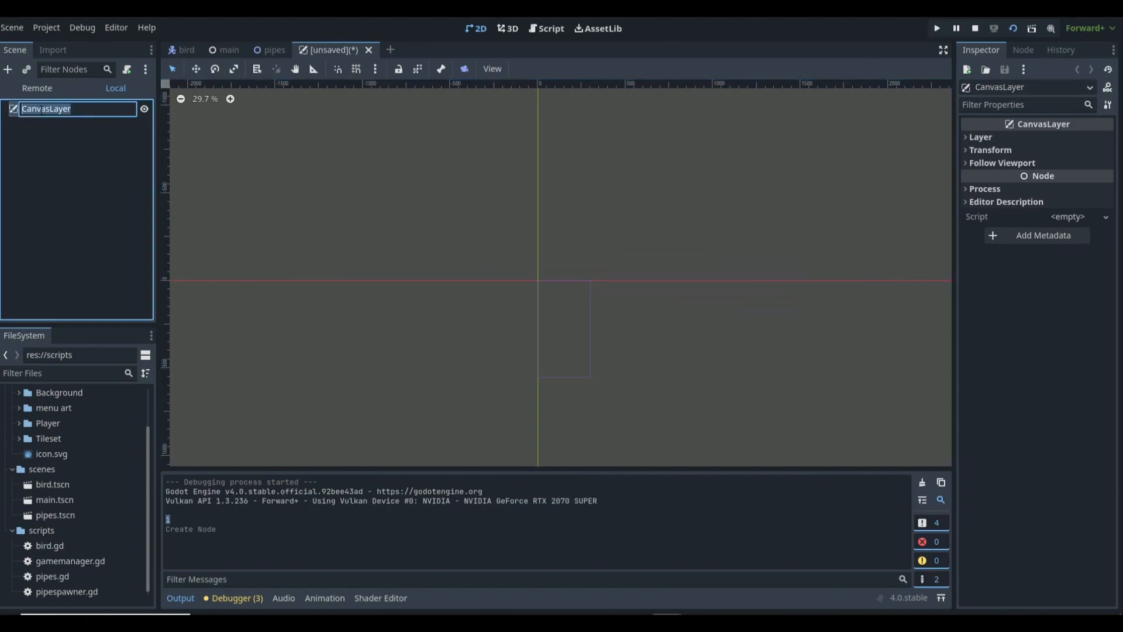
text(ui)
key(Return)
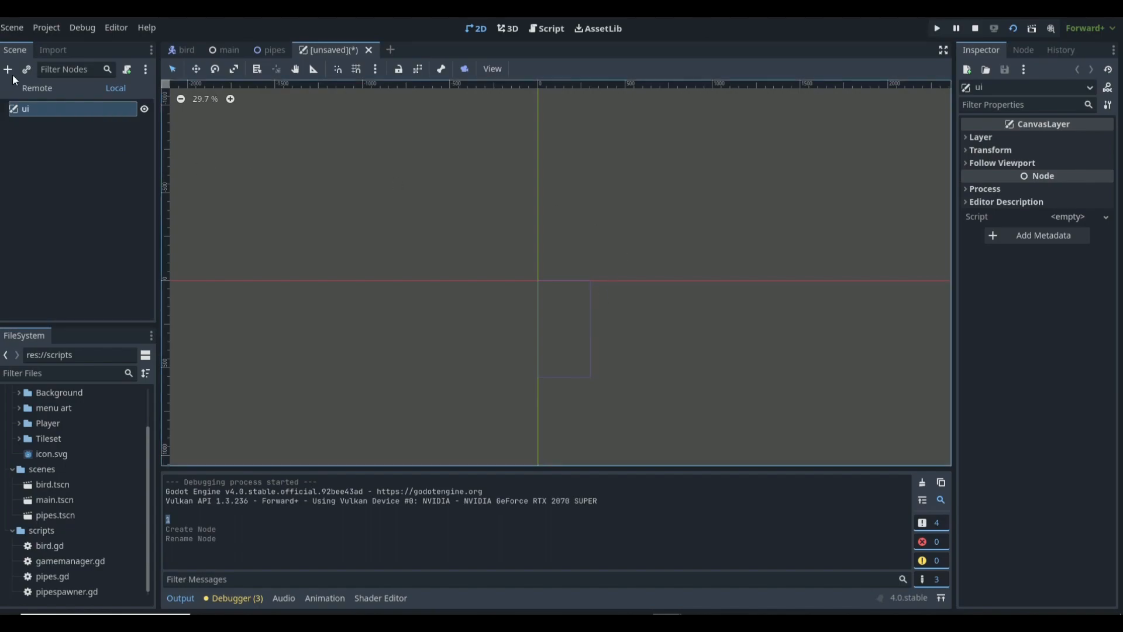
click(37, 169)
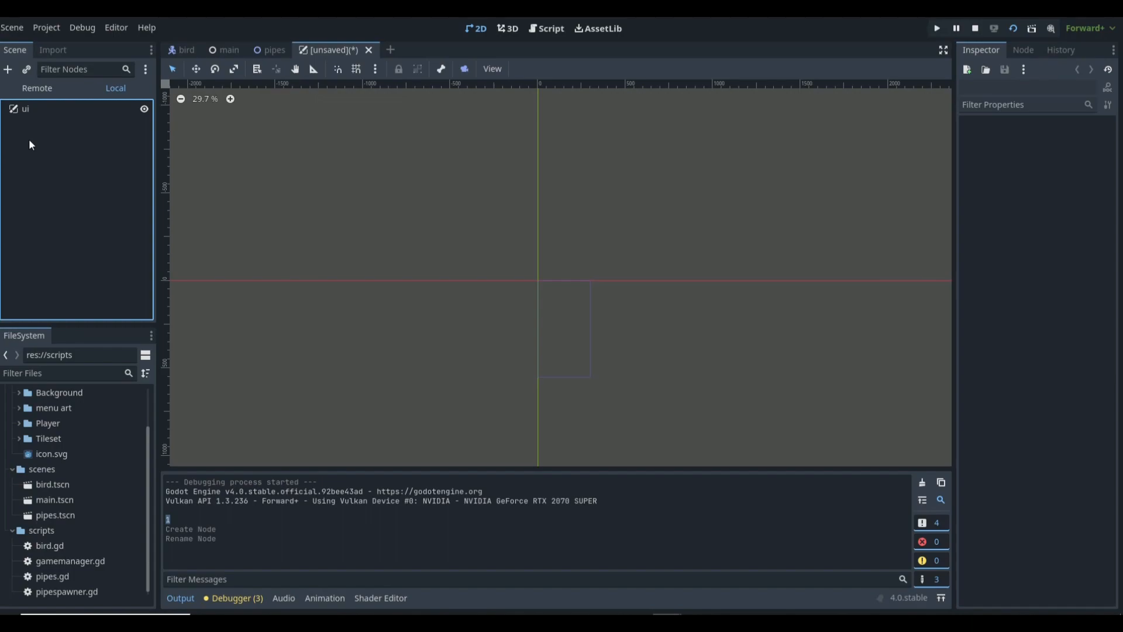
click(27, 109)
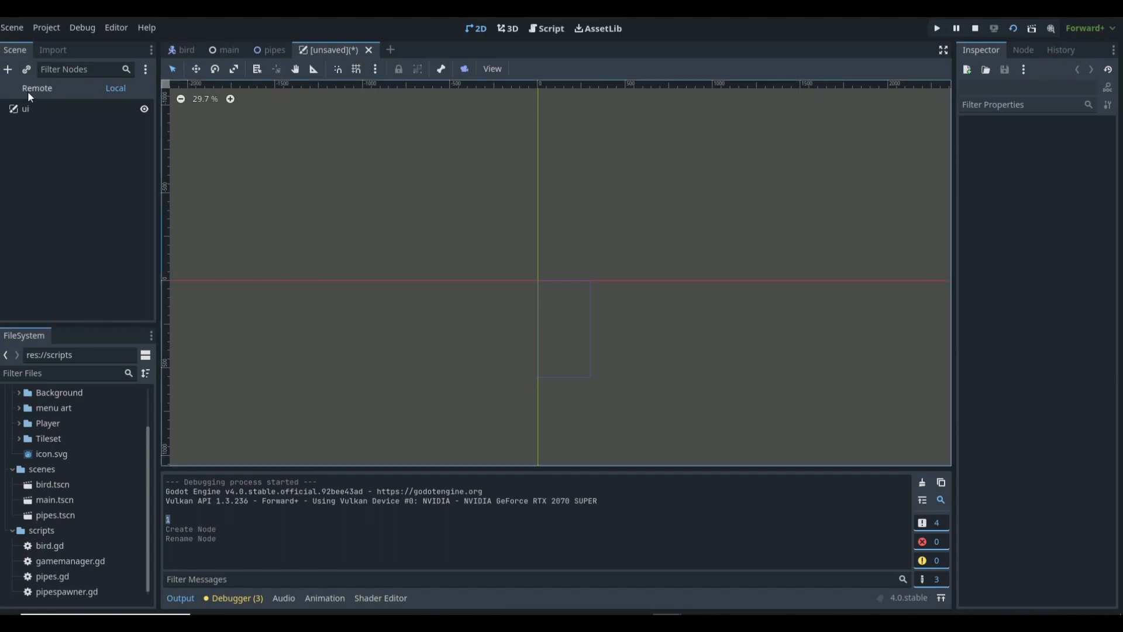
Add a Node2D child under the ui root node and rename it end_of_game_screen
click(9, 70)
text(node2)
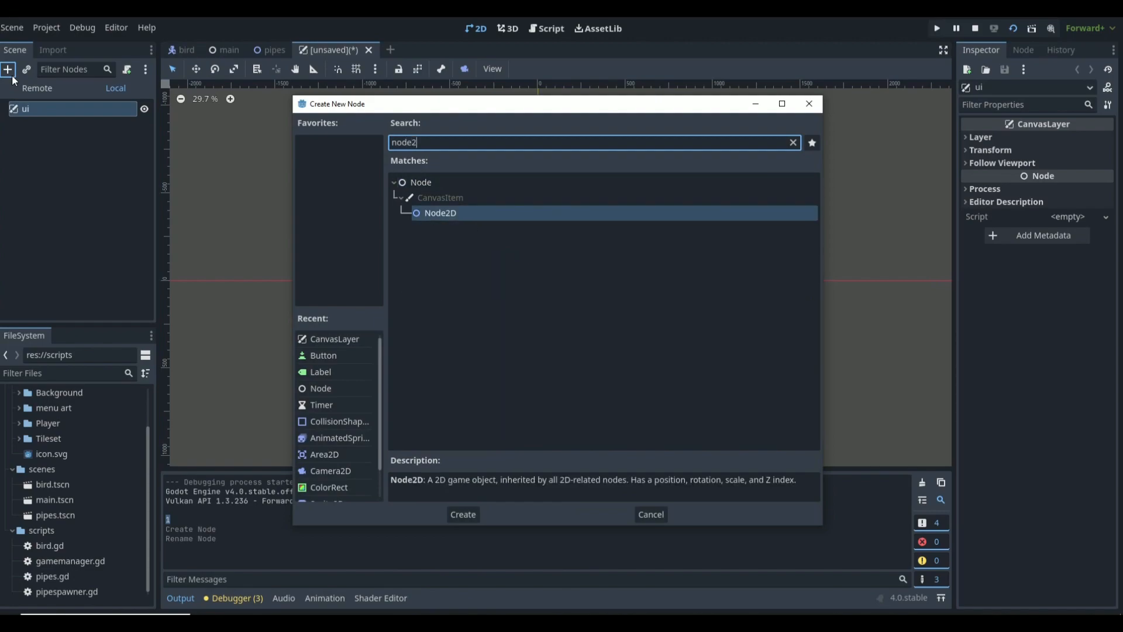
key(Return)
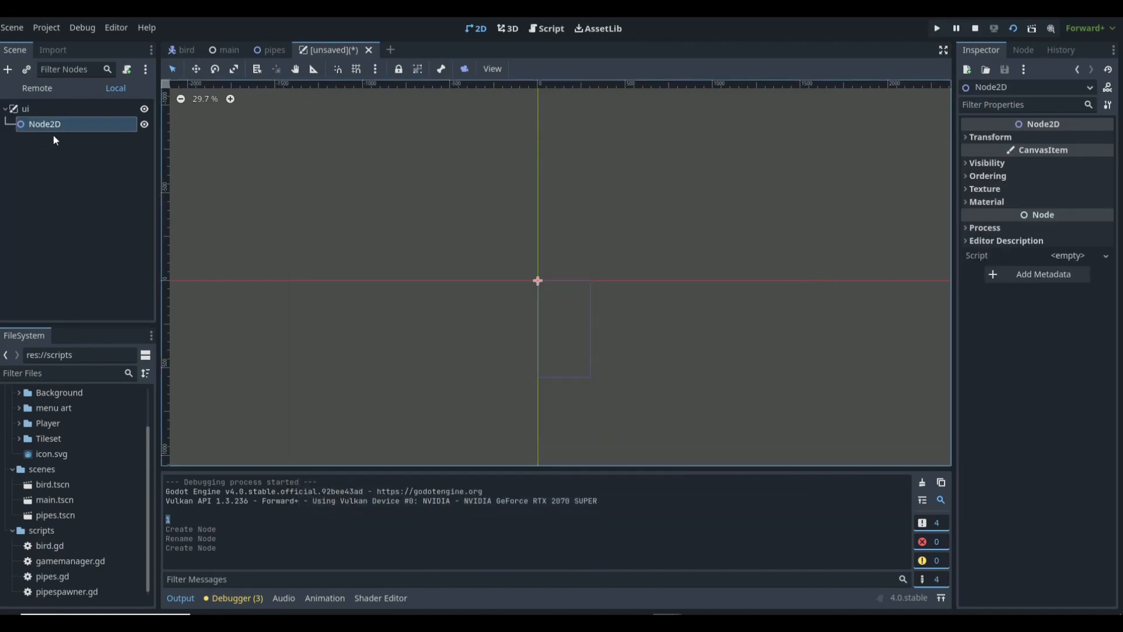
double_click(62, 127)
text(end_of_f)
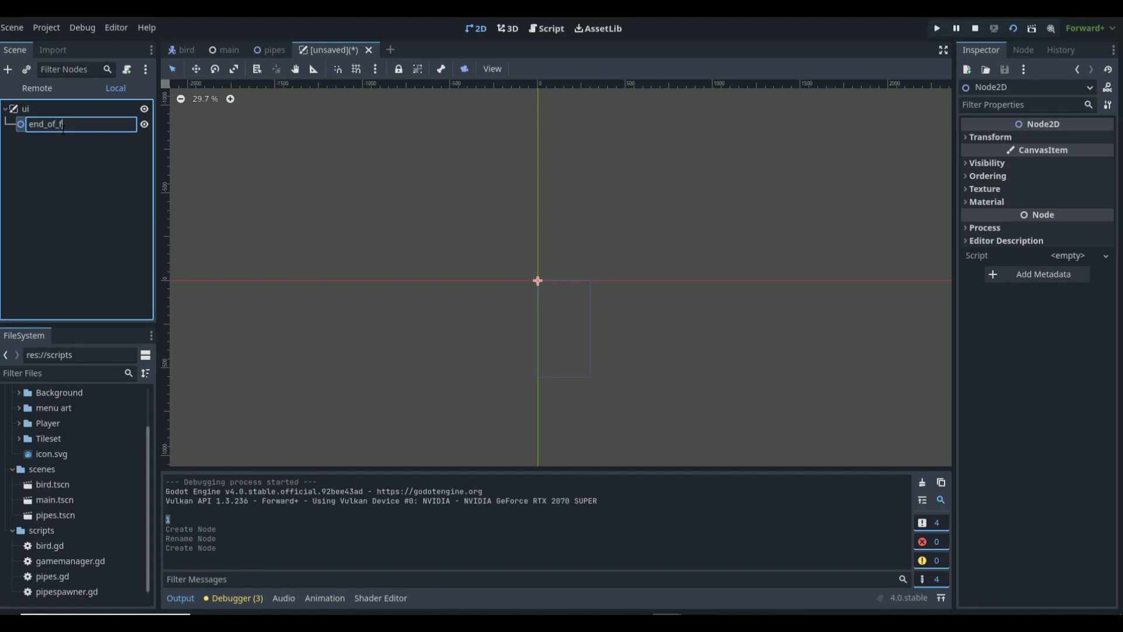
key(BackSpace)
text(game_screen)
key(Return)
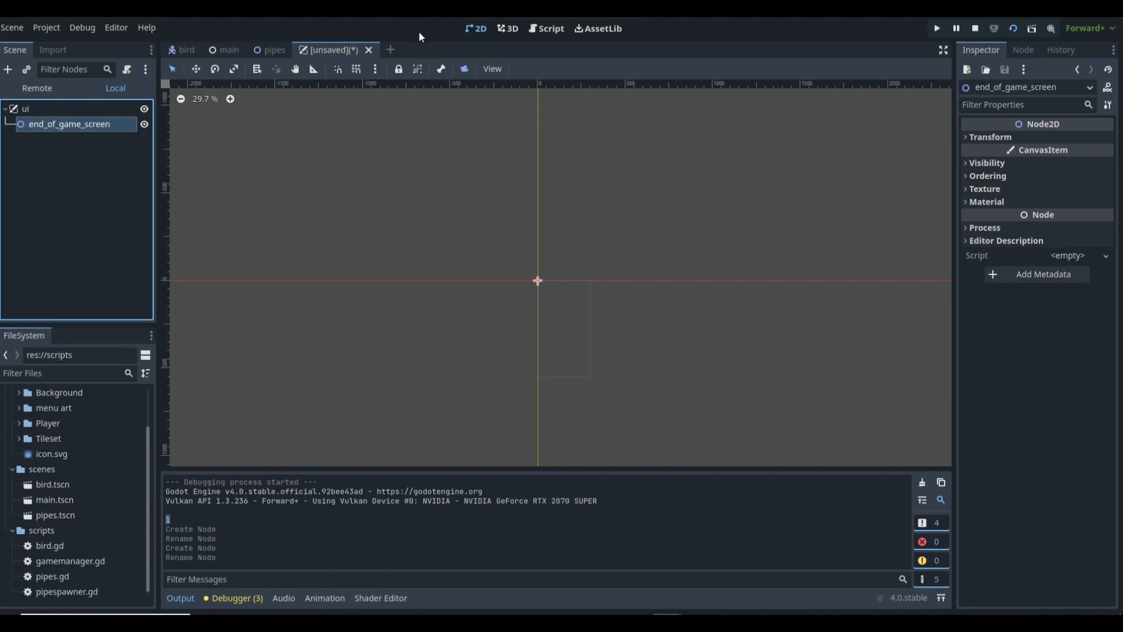
click(145, 124)
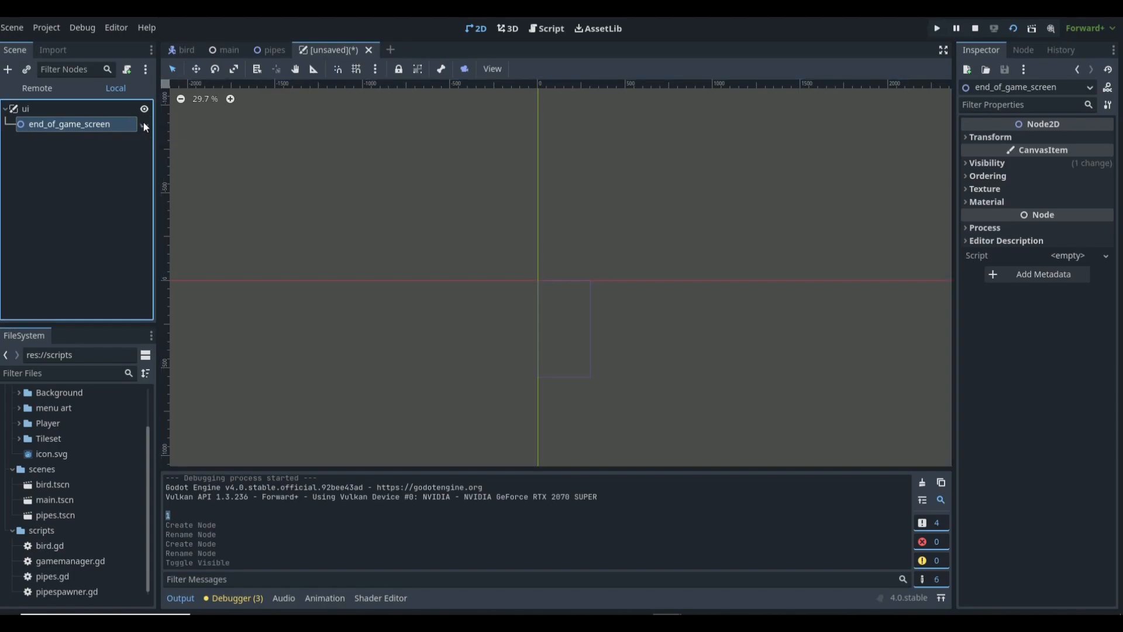
click(144, 123)
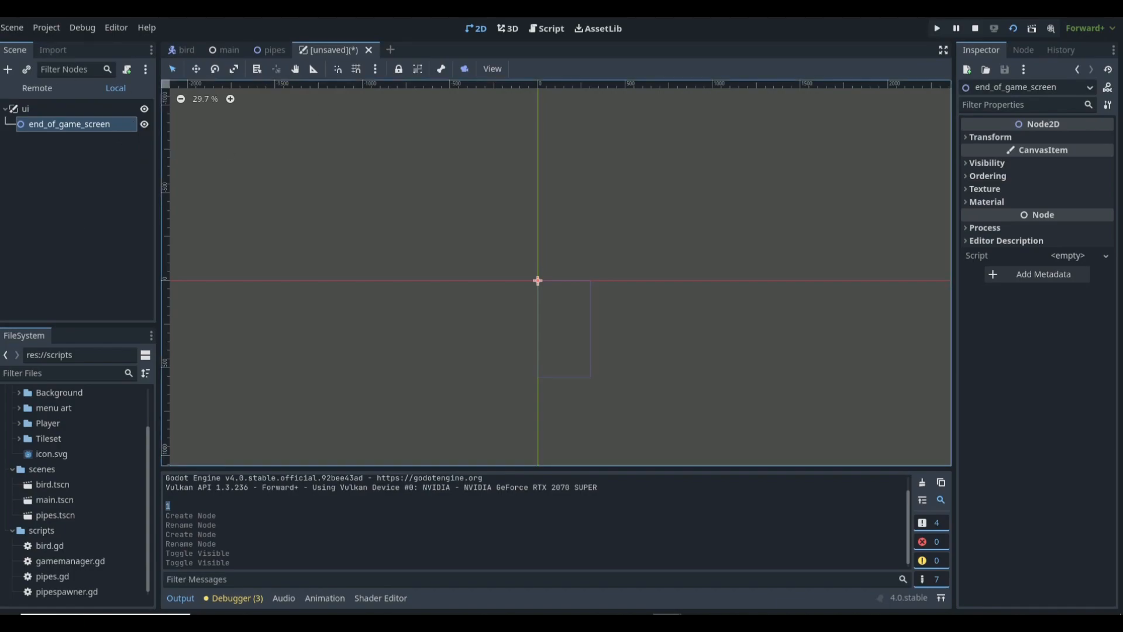
Add a Button child under end_of_game_screen and rename it RestartButton
click(8, 70)
text(button)
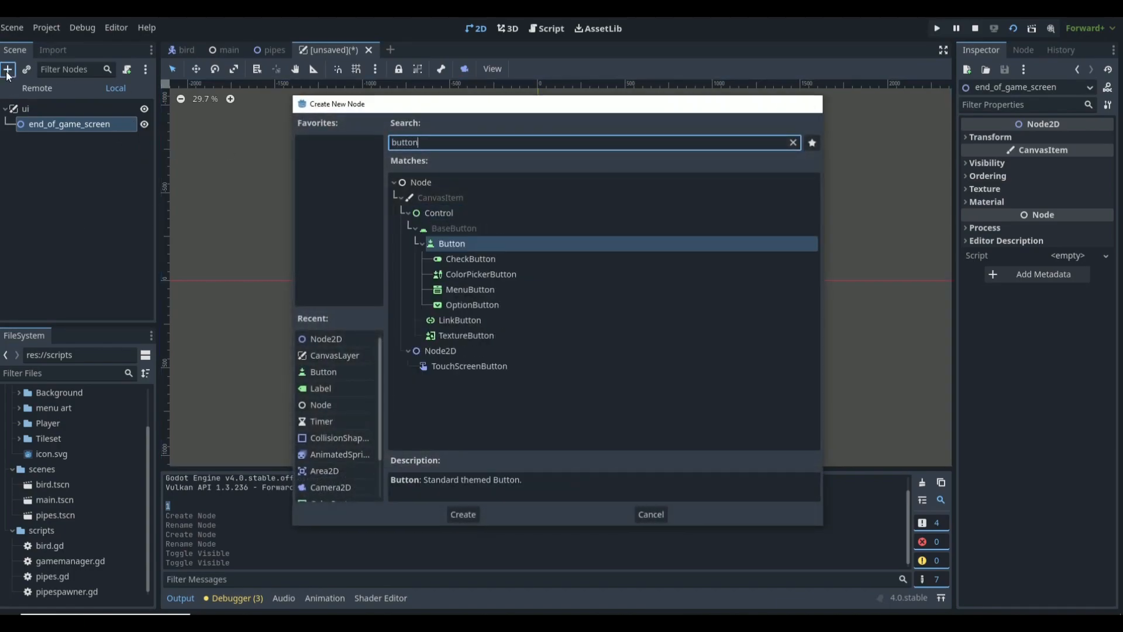
key(Return)
double_click(70, 139)
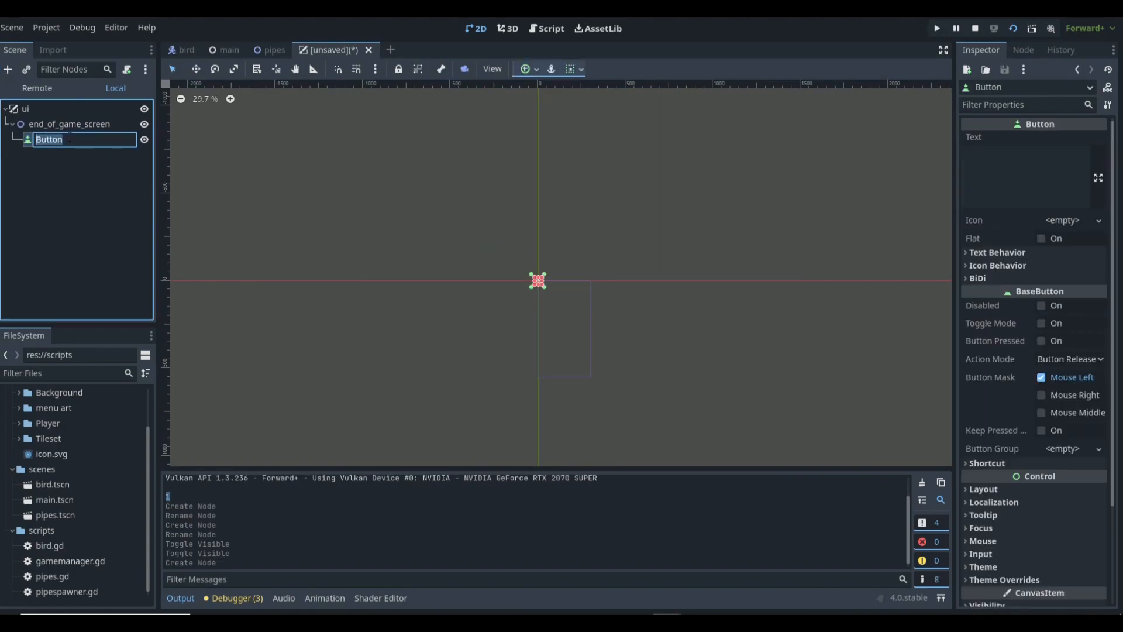
text(RestartButton)
key(Return)
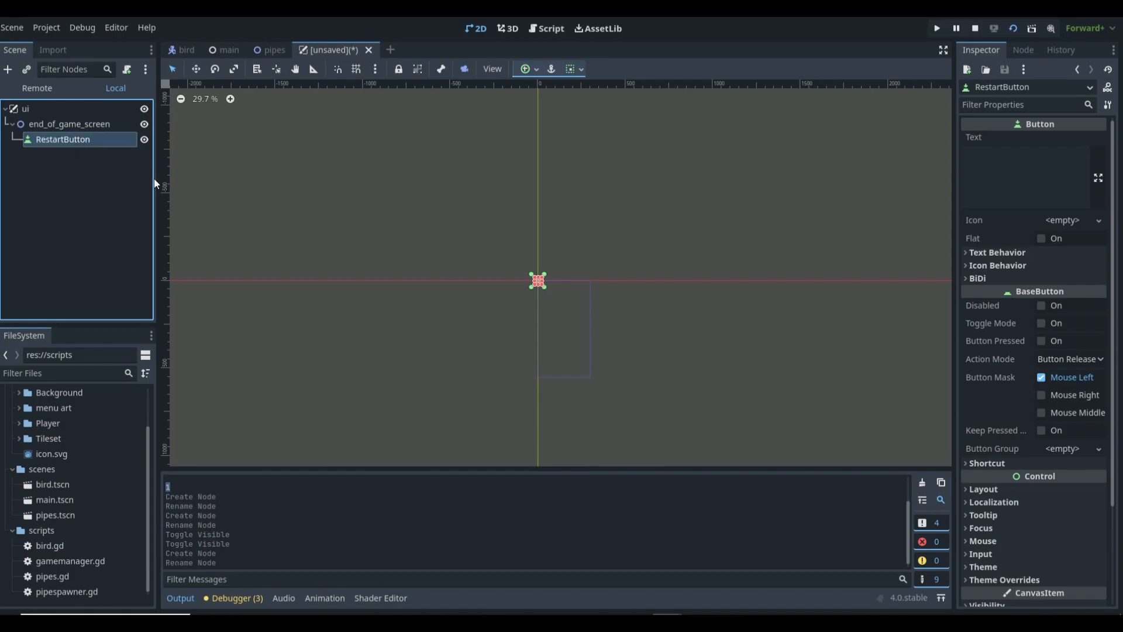
Attach a ui.gd script without its template functions to the ui root node, and save the scene as ui.tscn
click(98, 109)
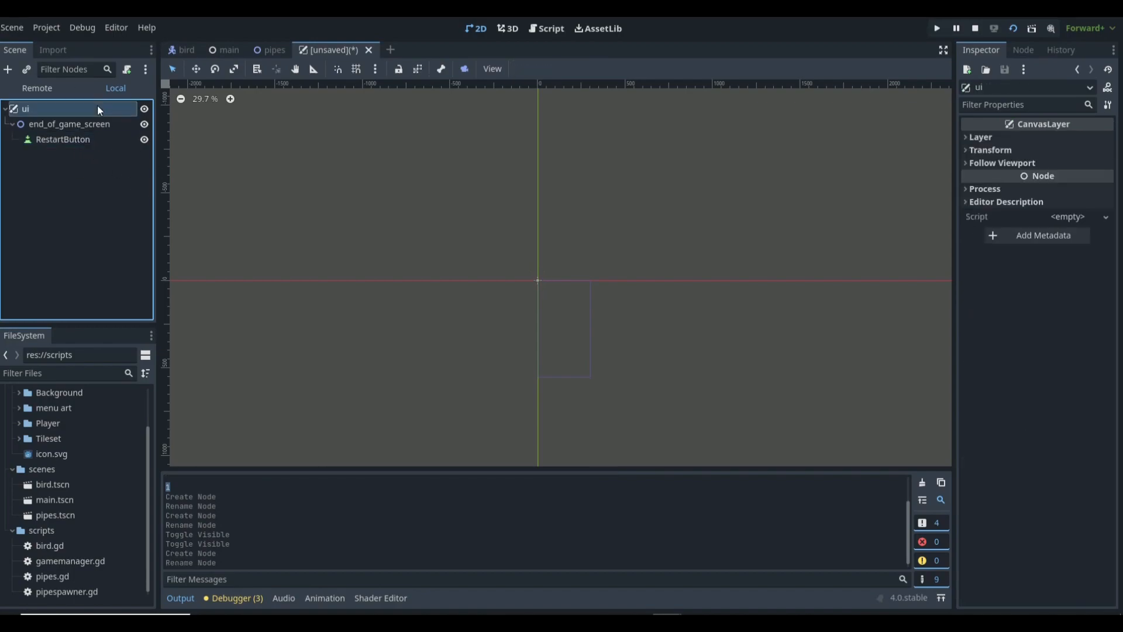
click(127, 69)
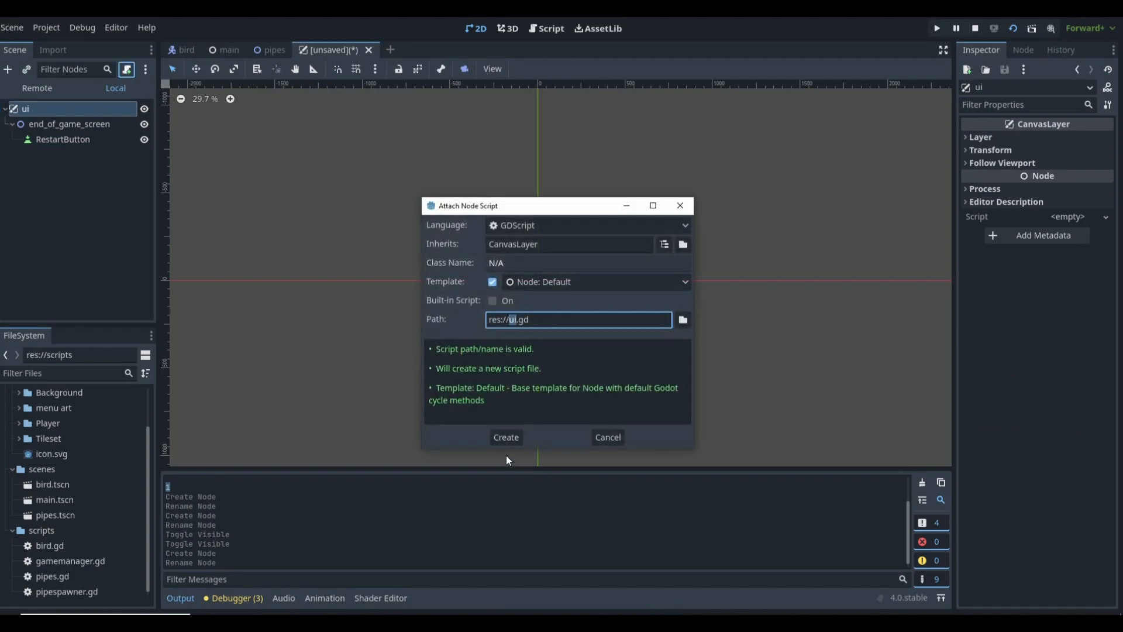
click(513, 437)
drag(327, 220, 290, 117)
key(BackSpace)
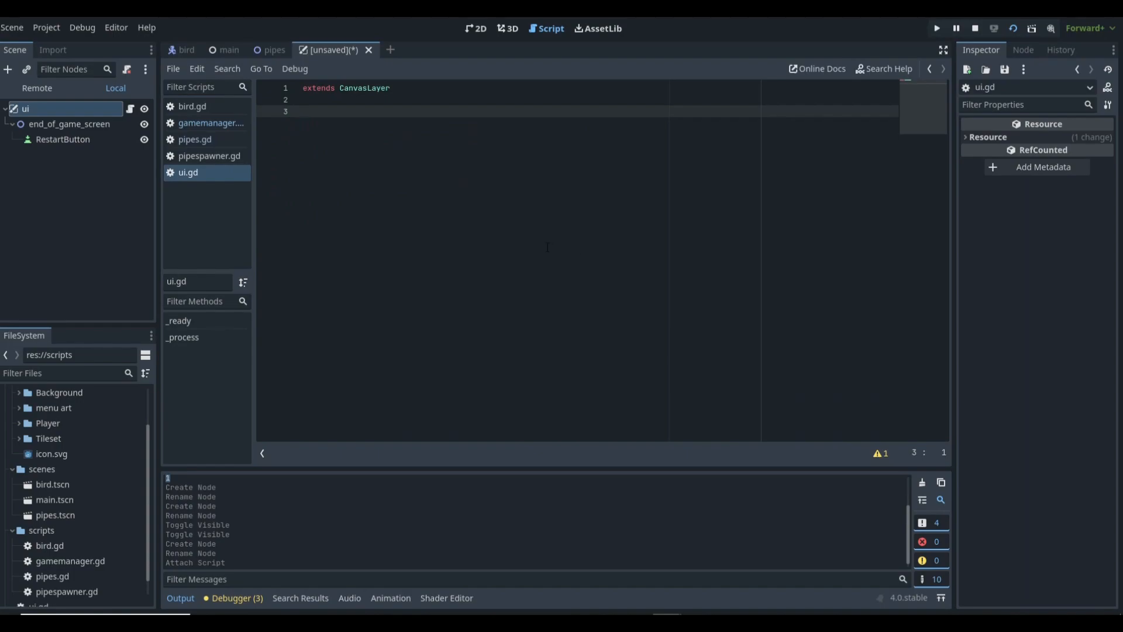
key(ctrl+s)
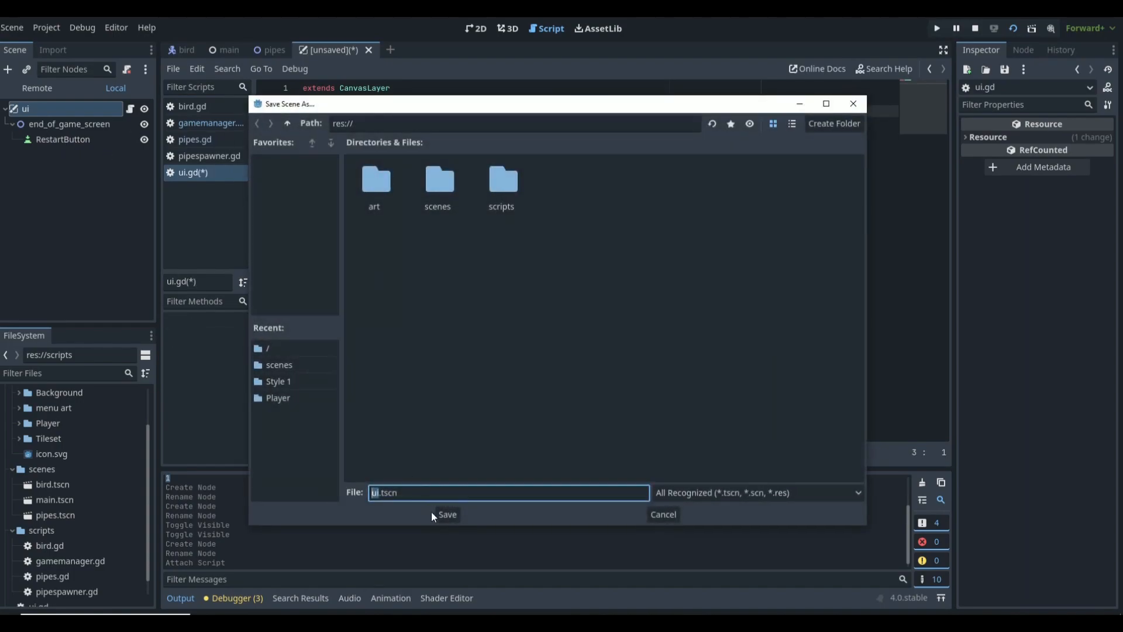
click(448, 514)
Connect RestartButton's pressed() signal to the ui node with the receiver method _on_restart_button_pressed
click(100, 138)
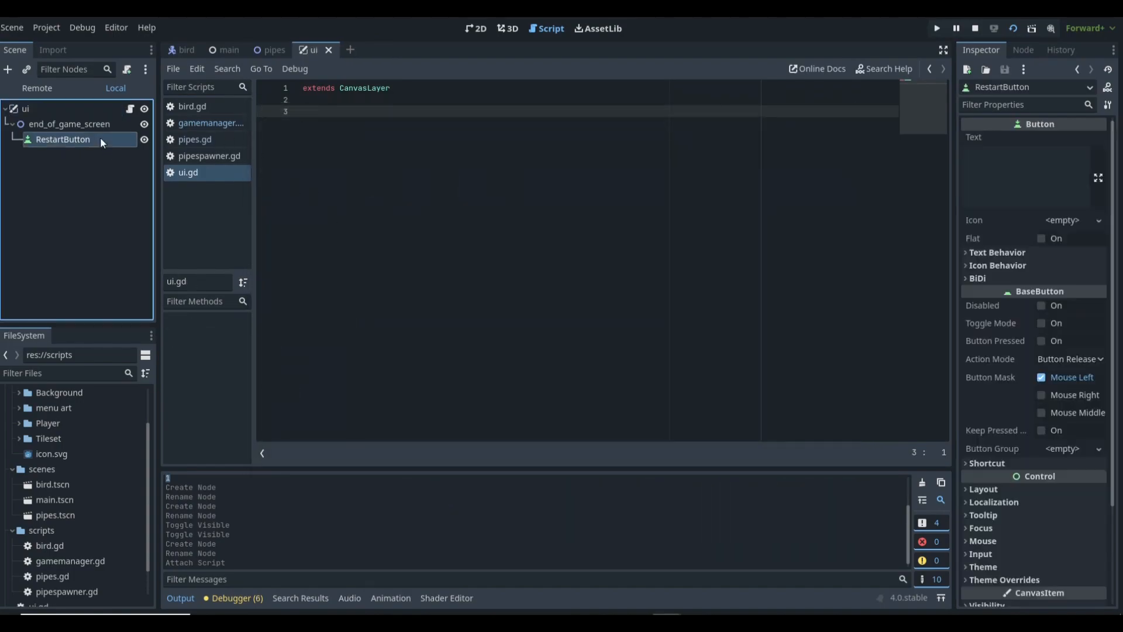
click(1025, 50)
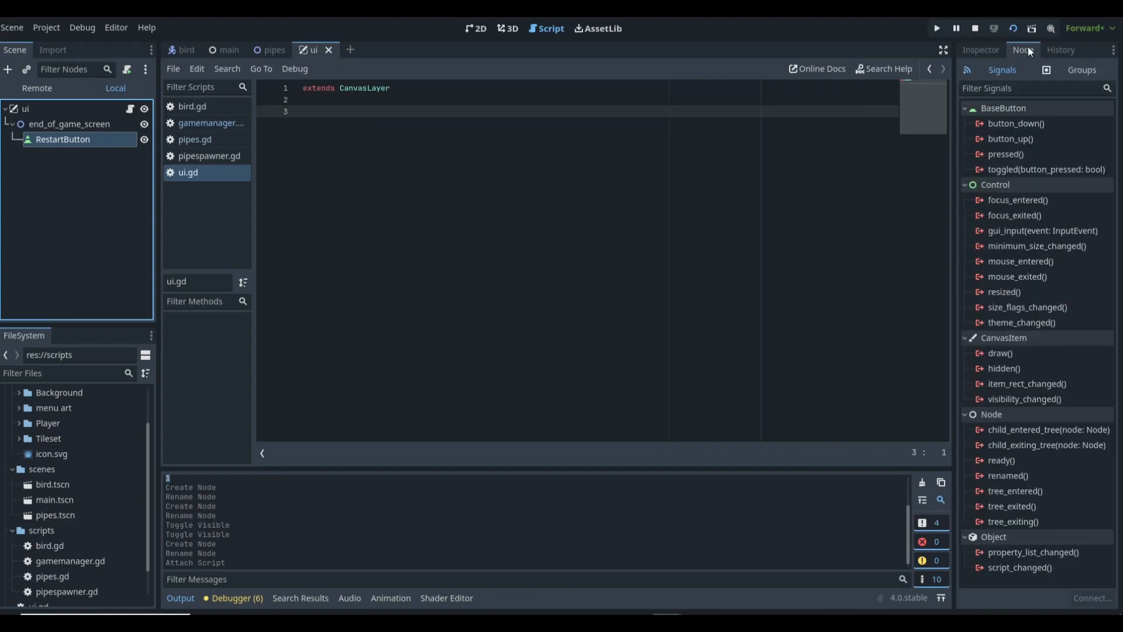
double_click(1016, 153)
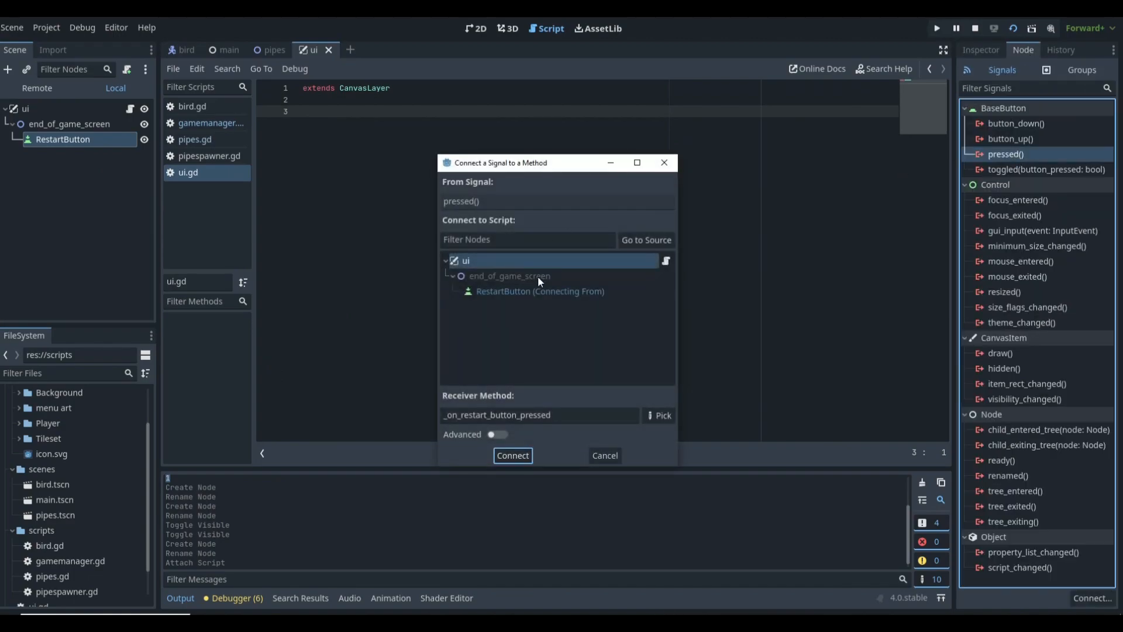
click(517, 456)
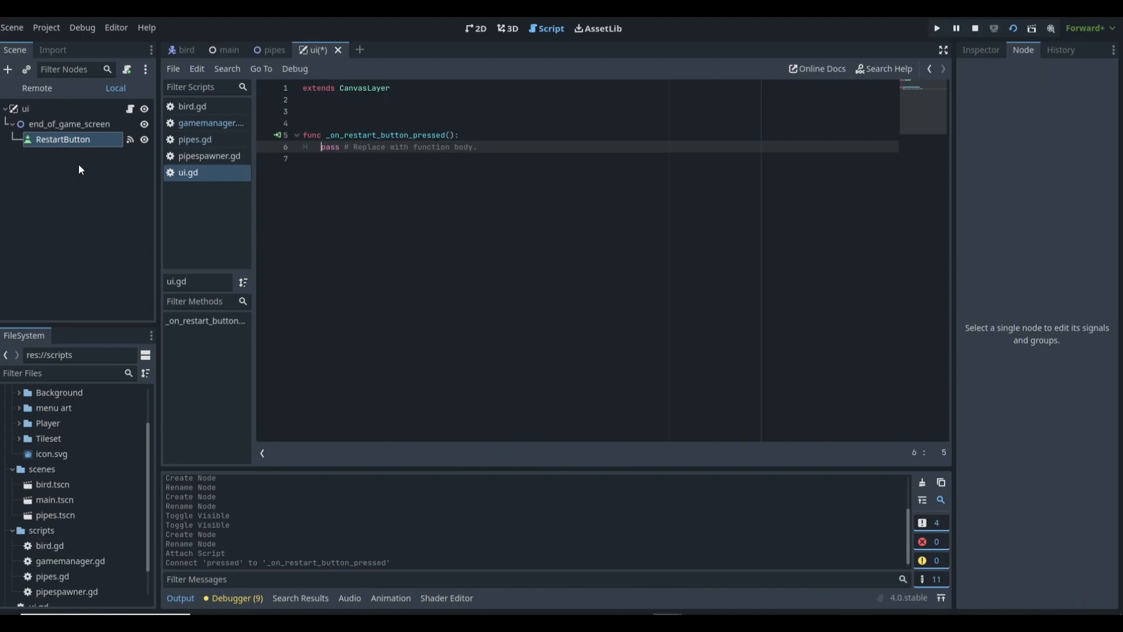
Return to the 2D view and add a Sprite2D child under RestartButton
click(36, 125)
click(476, 29)
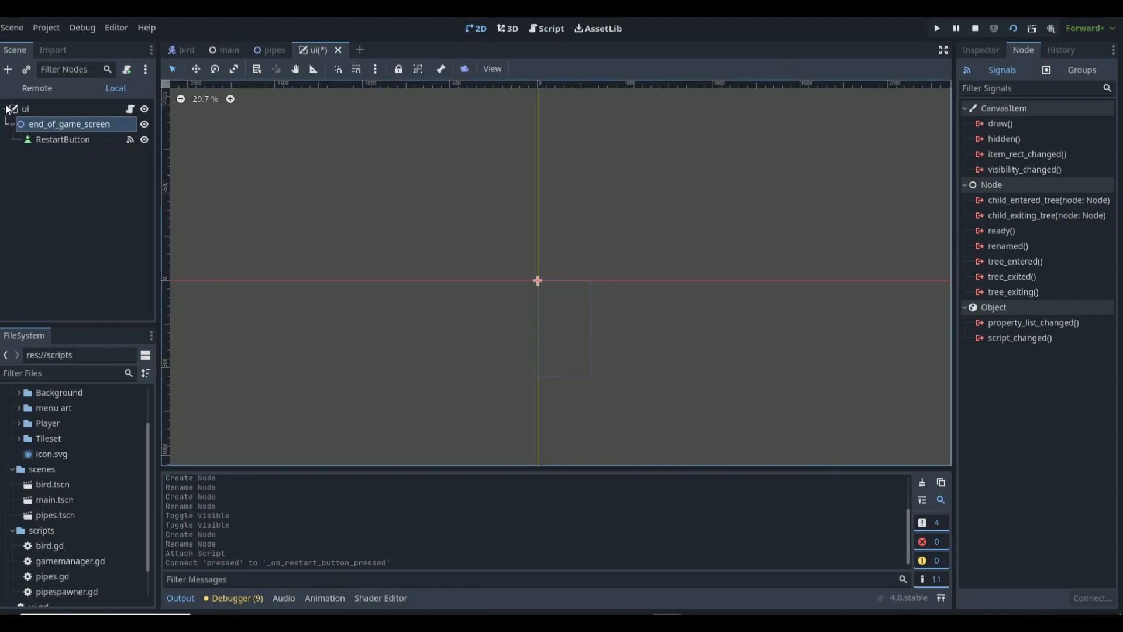
click(41, 138)
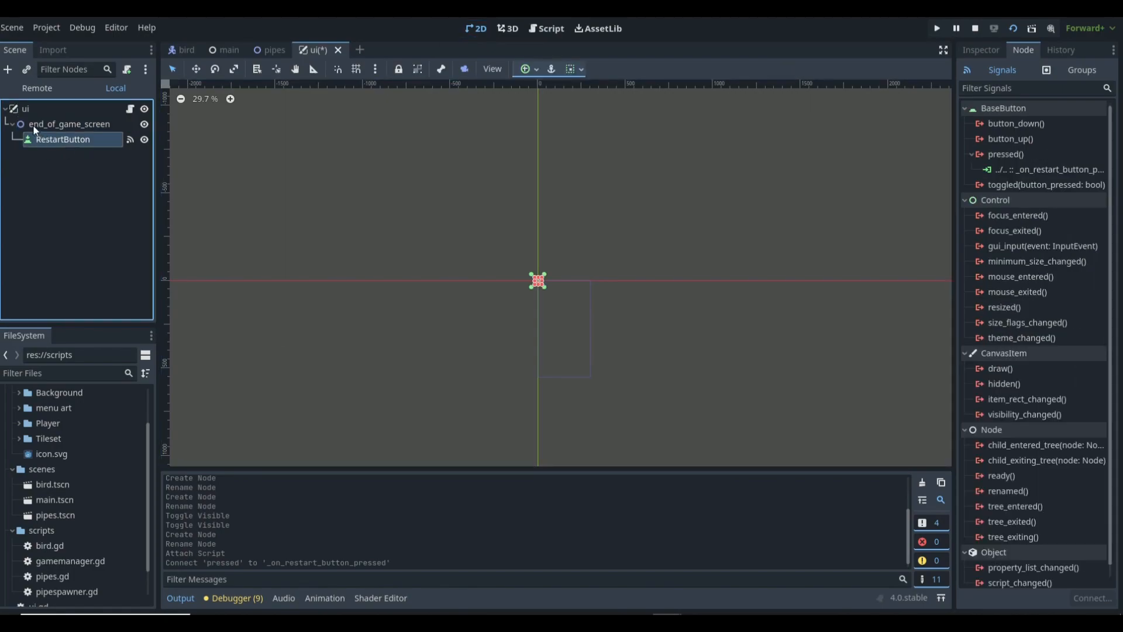
click(8, 69)
text(sprite)
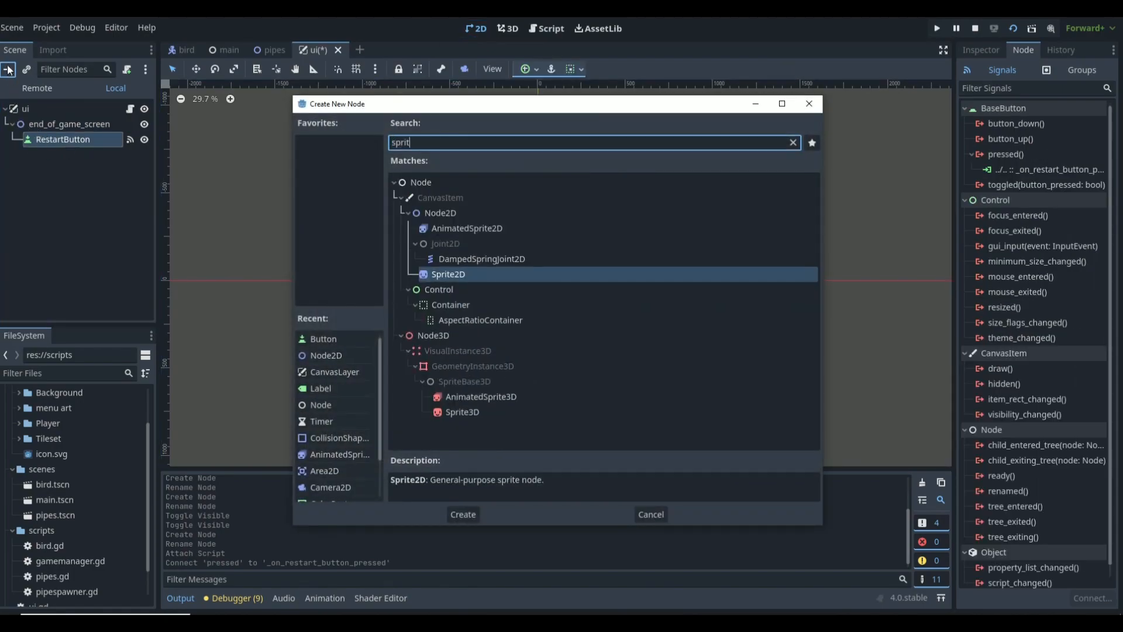
key(Return)
Set the Sprite2D's texture to b_2.png from the menu art folder inside the art folder
scroll(573, 296, up, 5)
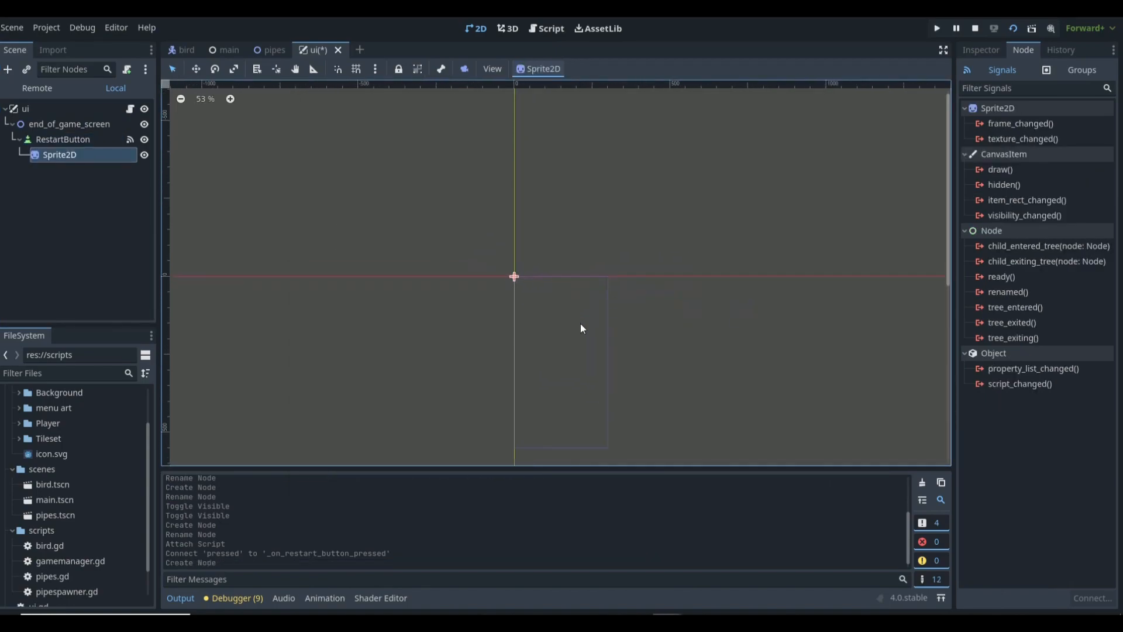
click(983, 51)
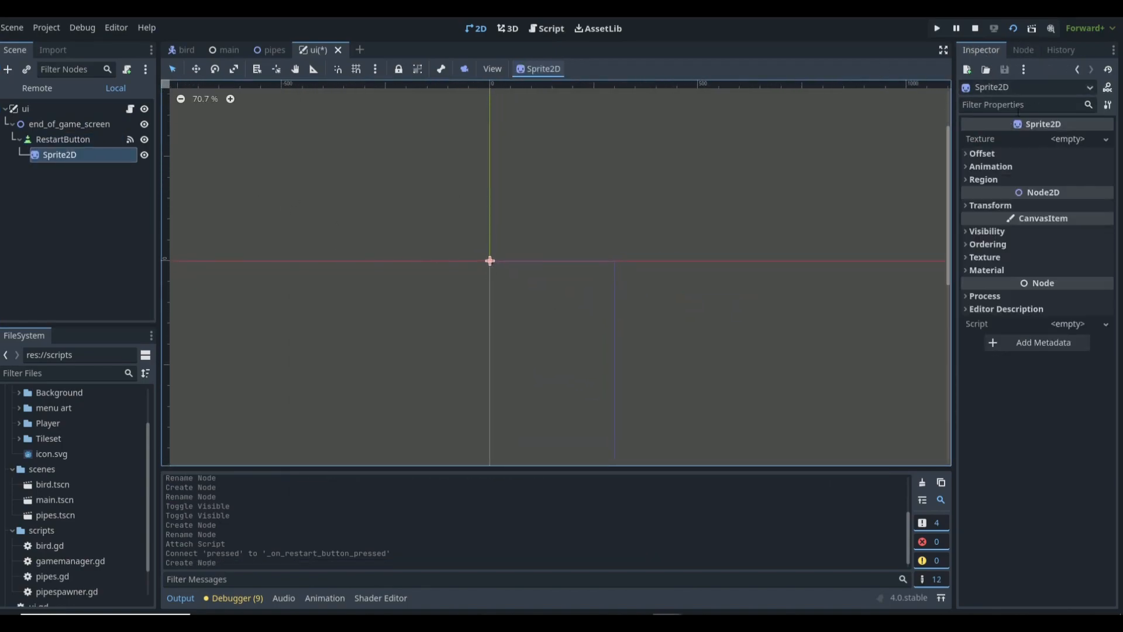
click(1080, 134)
click(970, 427)
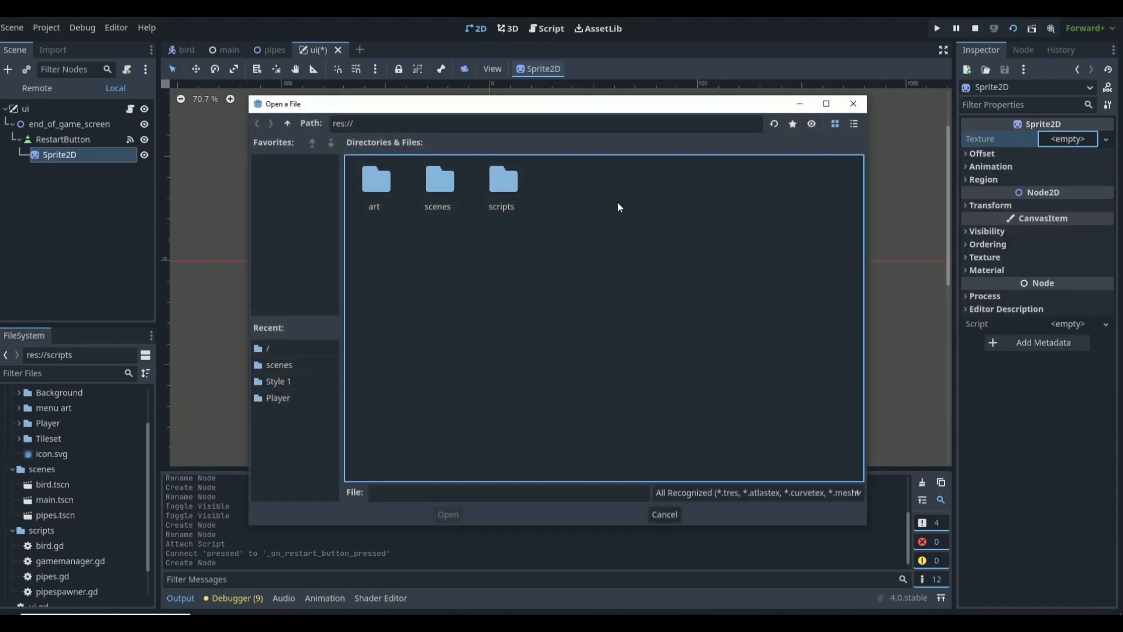
double_click(391, 193)
double_click(452, 191)
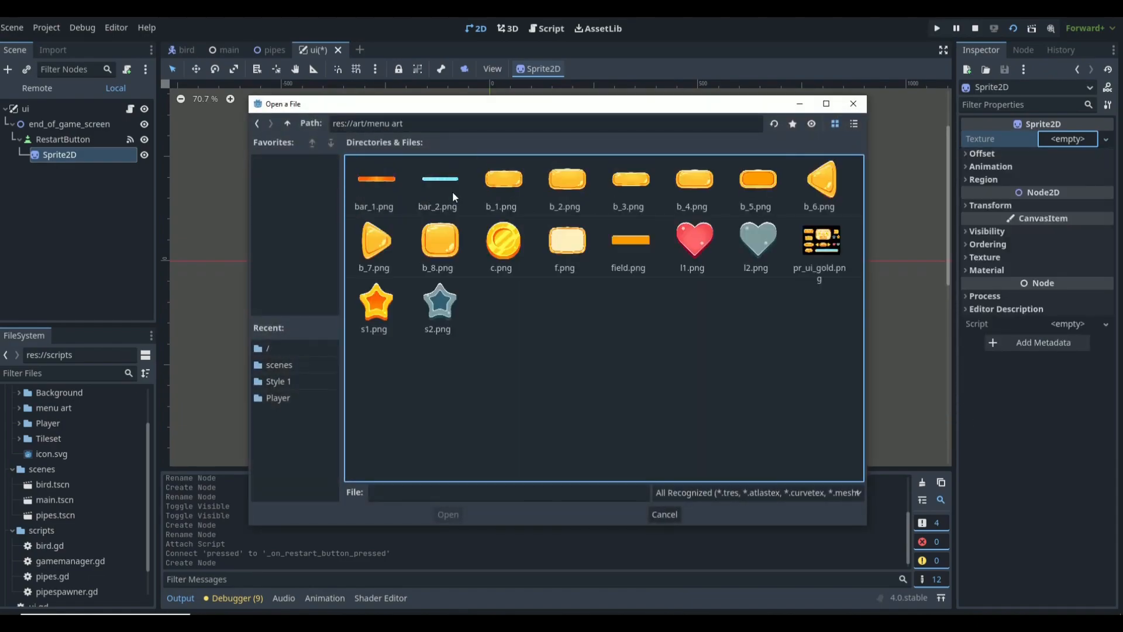
double_click(571, 189)
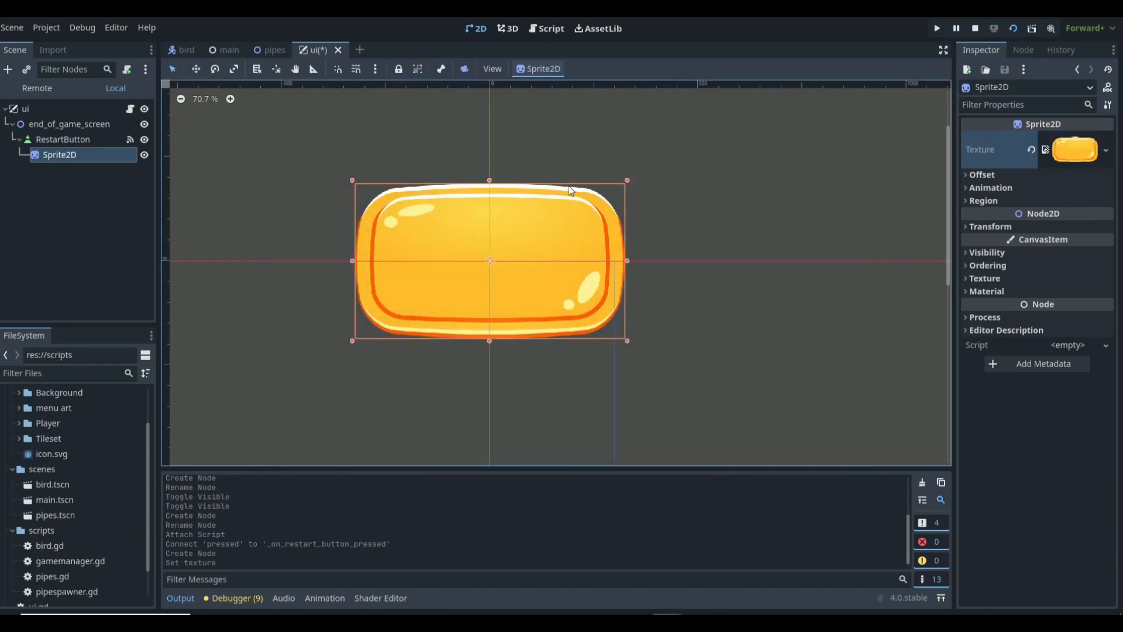
Shrink the yellow button sprite to a scale of about 0.31 by 0.19
scroll(491, 266, down, 3)
scroll(491, 276, up, 3)
drag(583, 240, 626, 309)
drag(696, 224, 565, 321)
click(652, 245)
scroll(552, 333, up, 4)
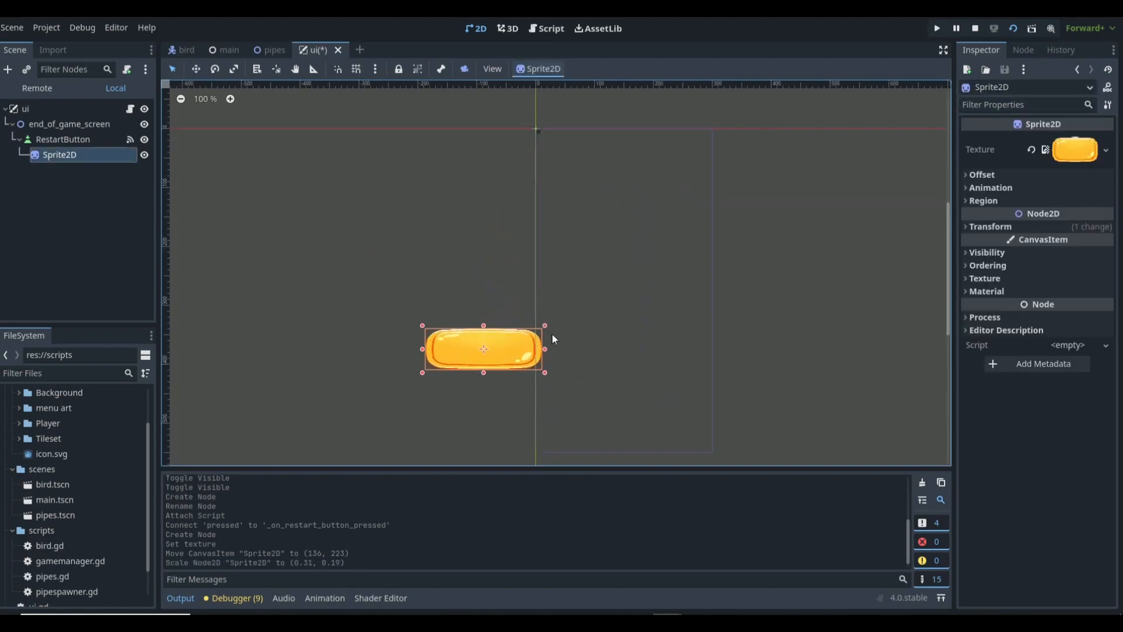
Move the yellow button sprite into the lower part of the viewport frame, centred at about (150, 359)
drag(490, 349, 665, 343)
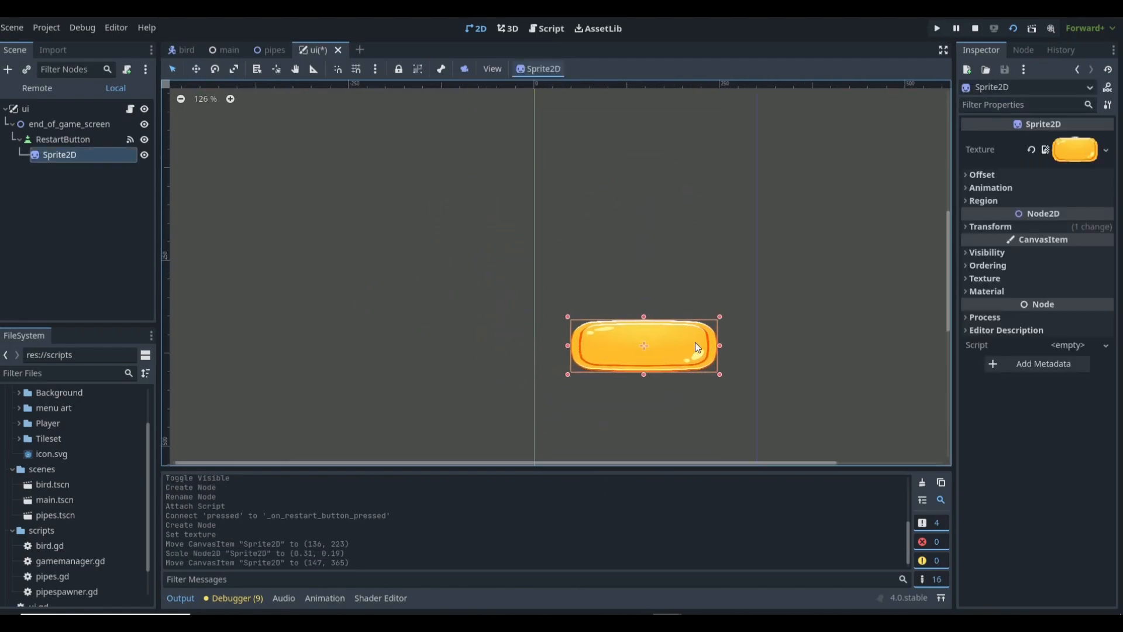
click(801, 342)
scroll(803, 342, down, 12)
scroll(637, 364, up, 6)
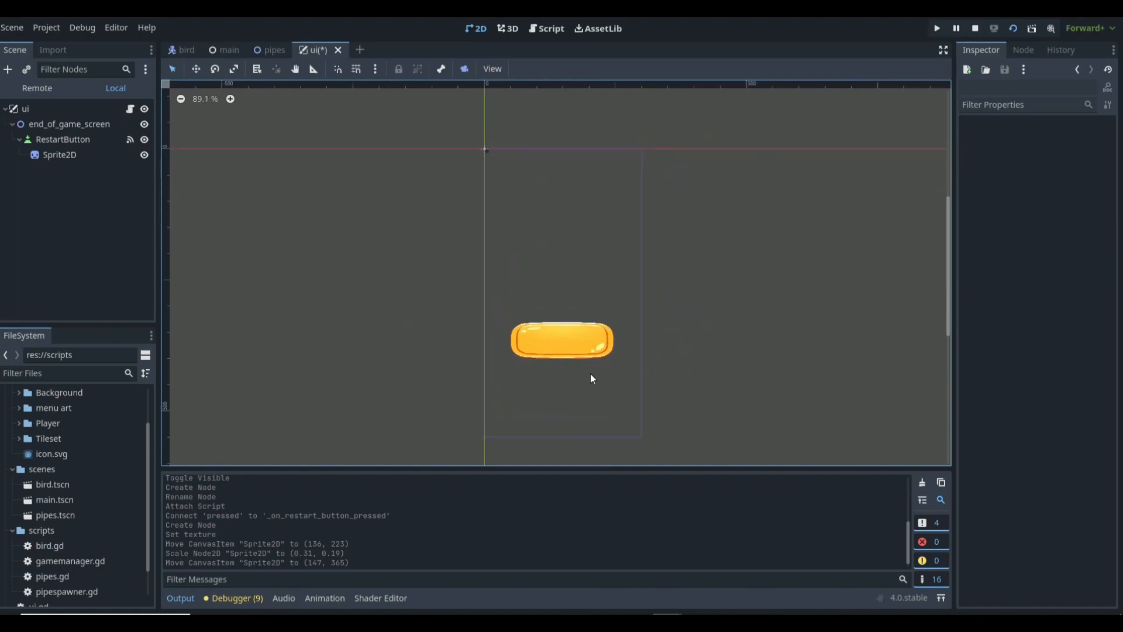
click(584, 342)
drag(582, 338, 584, 339)
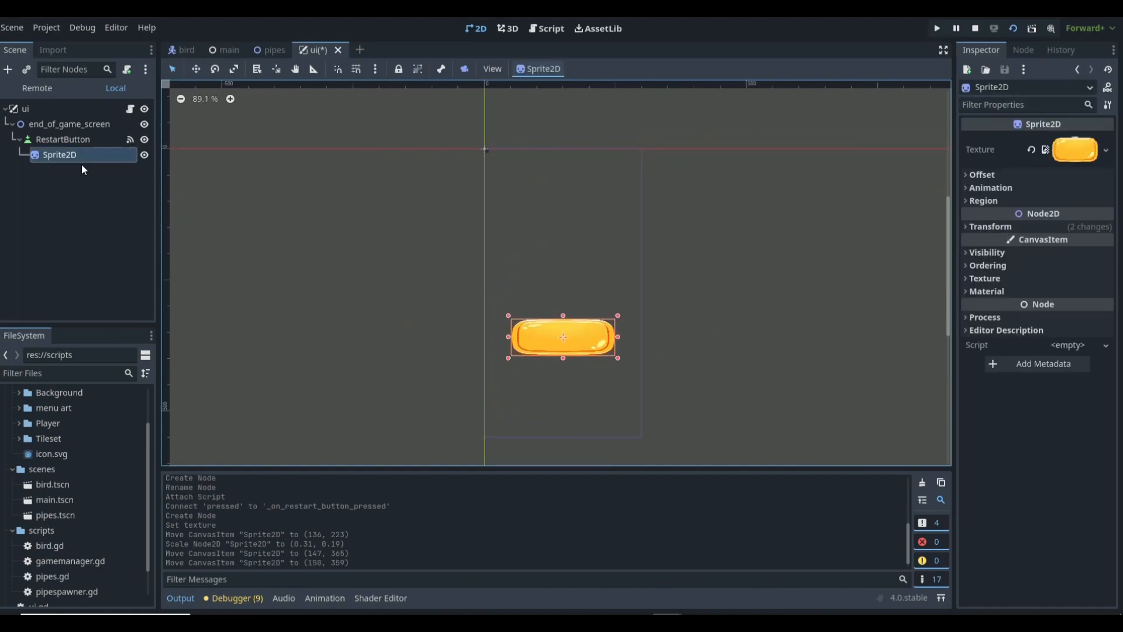
Reparent the Sprite2D from RestartButton to end_of_game_screen
double_click(98, 136)
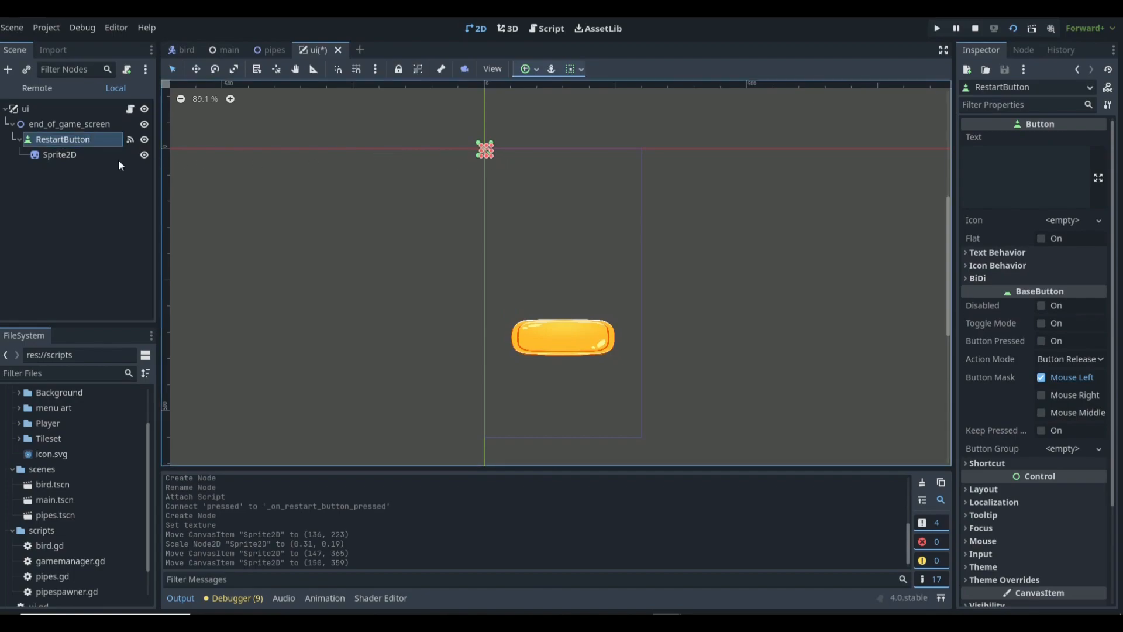
drag(118, 157, 100, 127)
Enlarge RestartButton to about 248 by 256 pixels and move it to about (53, 194), over the yellow sprite
click(61, 140)
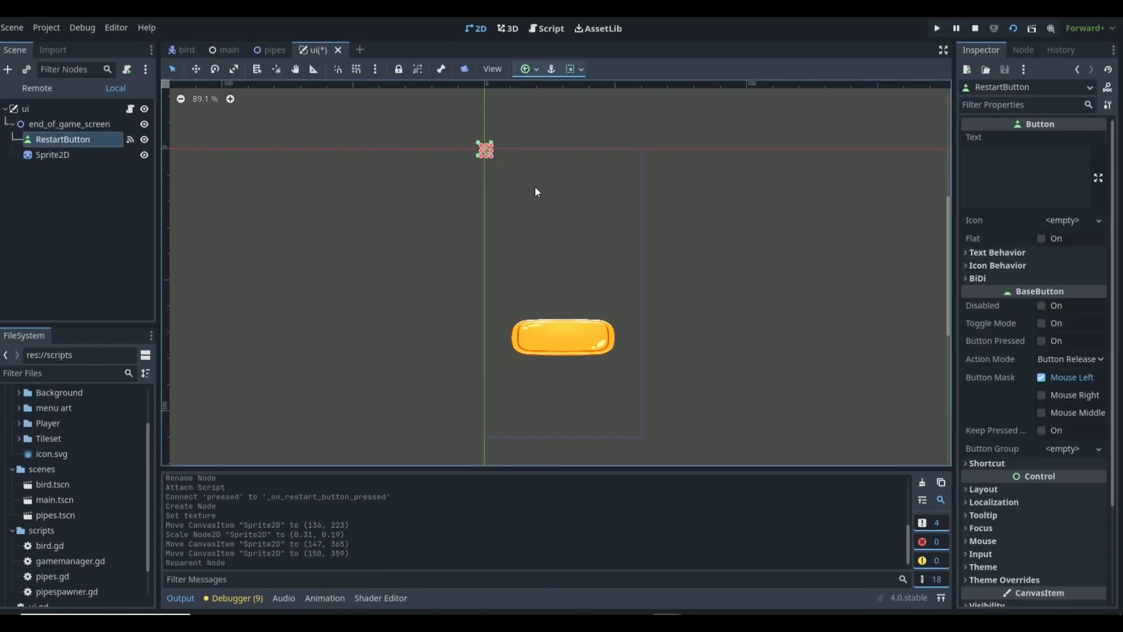
drag(490, 157, 544, 285)
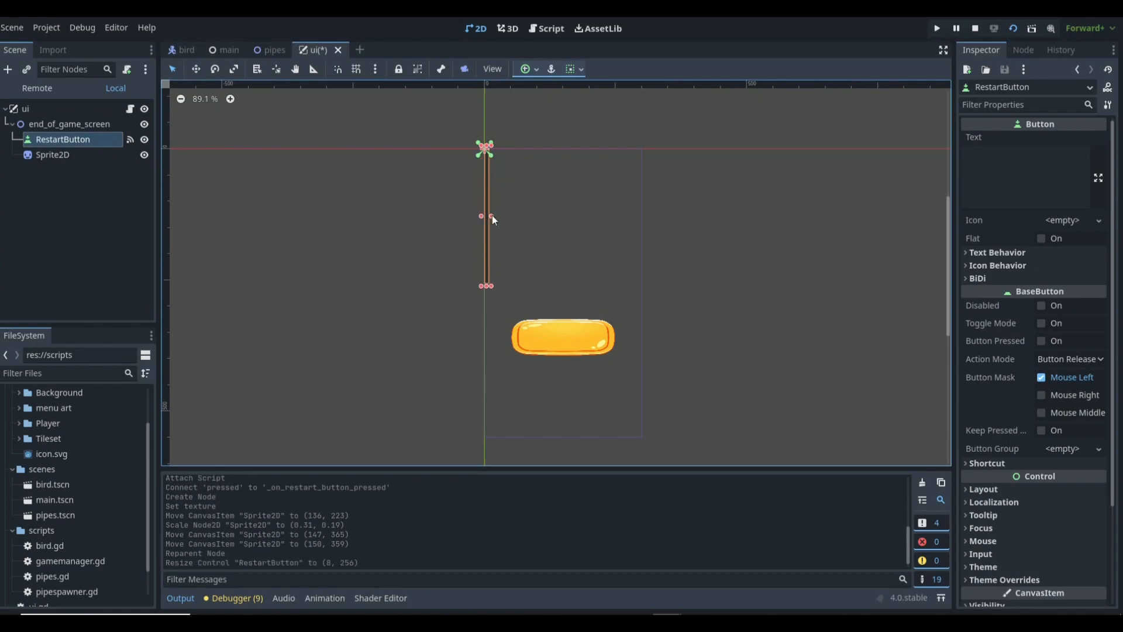
drag(493, 214, 619, 241)
drag(567, 235, 587, 327)
scroll(587, 325, up, 6)
scroll(589, 322, up, 5)
drag(583, 257, 597, 265)
Shrink RestartButton to about 181 by 54 pixels and align it with the yellow button sprite
drag(571, 181, 582, 319)
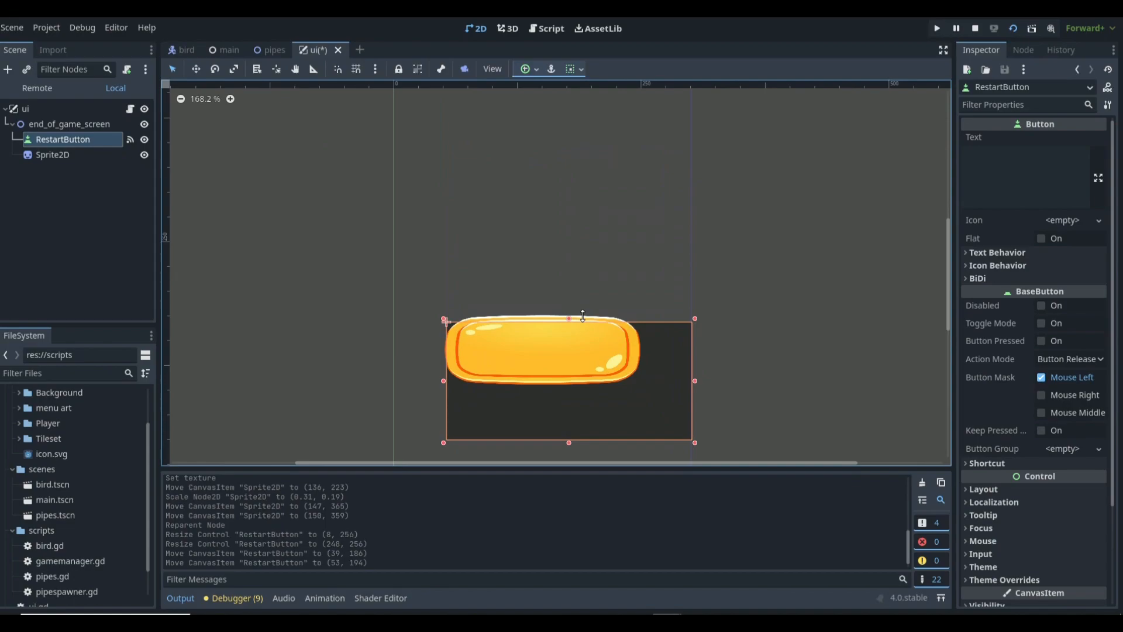
drag(694, 378, 627, 379)
drag(537, 438, 539, 372)
drag(539, 255, 541, 317)
scroll(623, 327, up, 4)
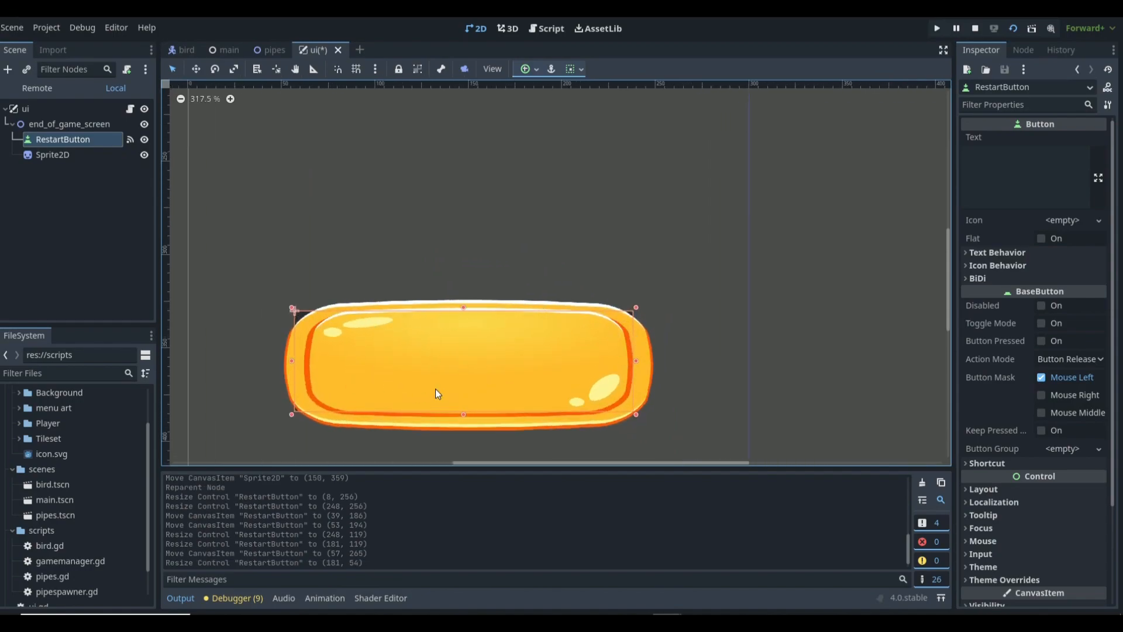
scroll(398, 251, down, 4)
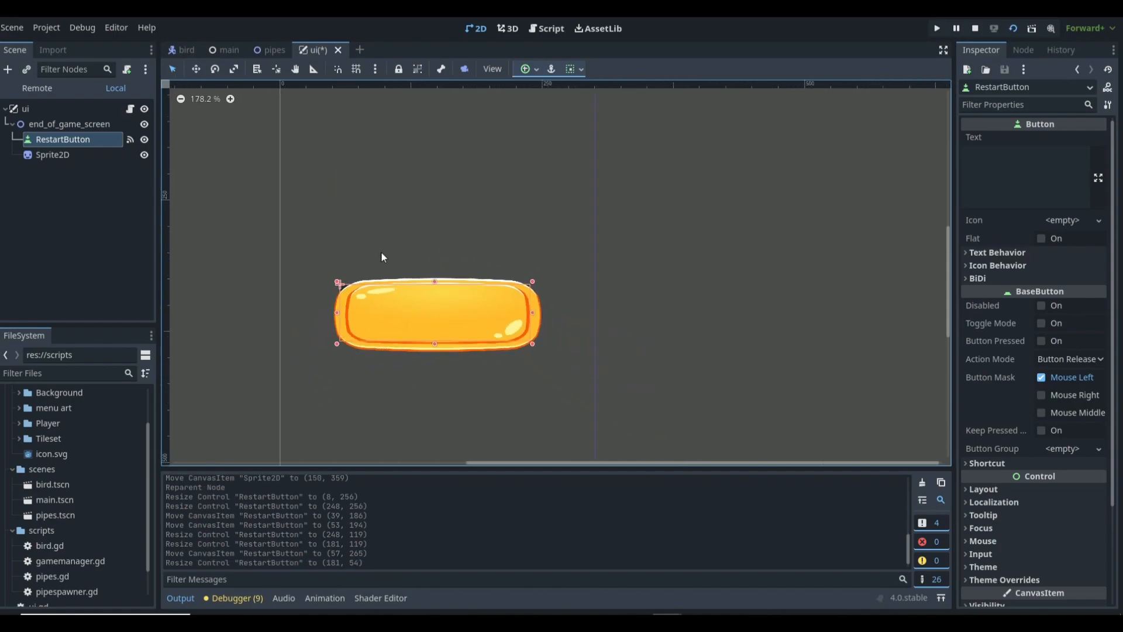
Reparent the Sprite2D under RestartButton, and make the button itself transparent by setting its Self Modulate alpha to 0
mouse_move(76, 155)
mouse_down()
mouse_move(88, 170)
mouse_move(86, 136)
mouse_up()
scroll(328, 199, up, 5)
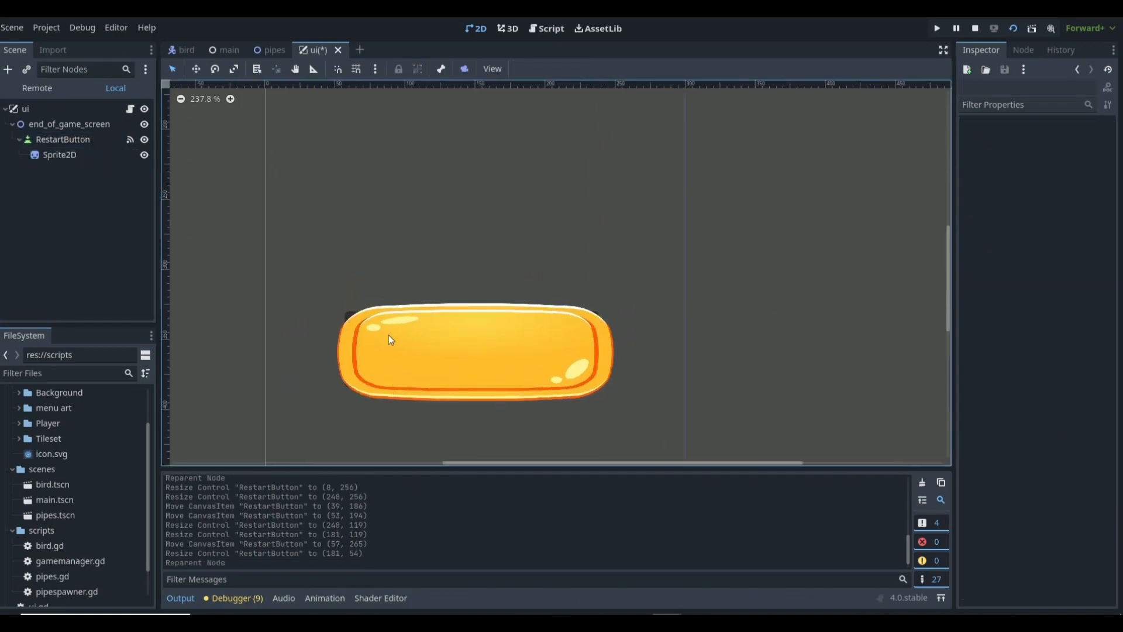
click(87, 140)
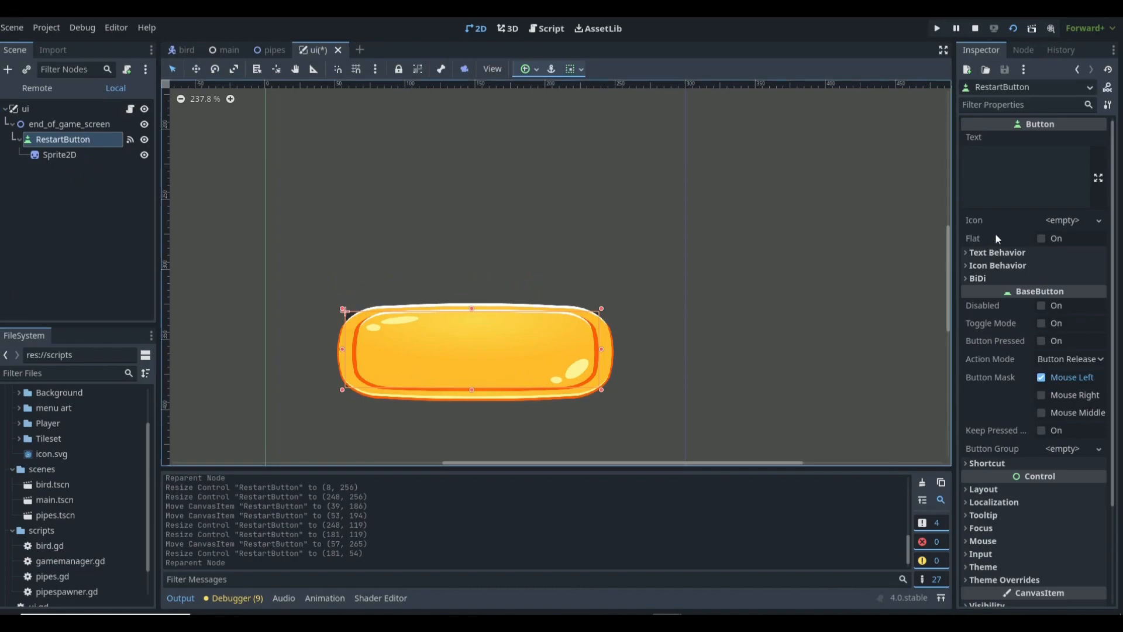
scroll(1055, 415, down, 3)
click(1016, 483)
scroll(1056, 486, down, 1)
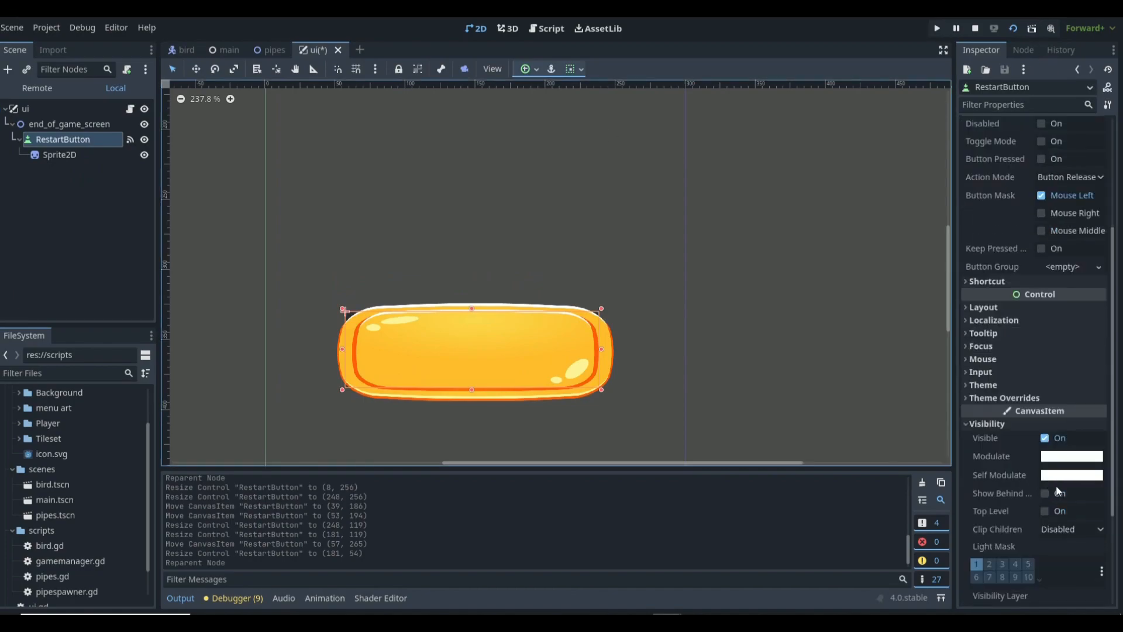
click(1063, 474)
drag(995, 394, 930, 387)
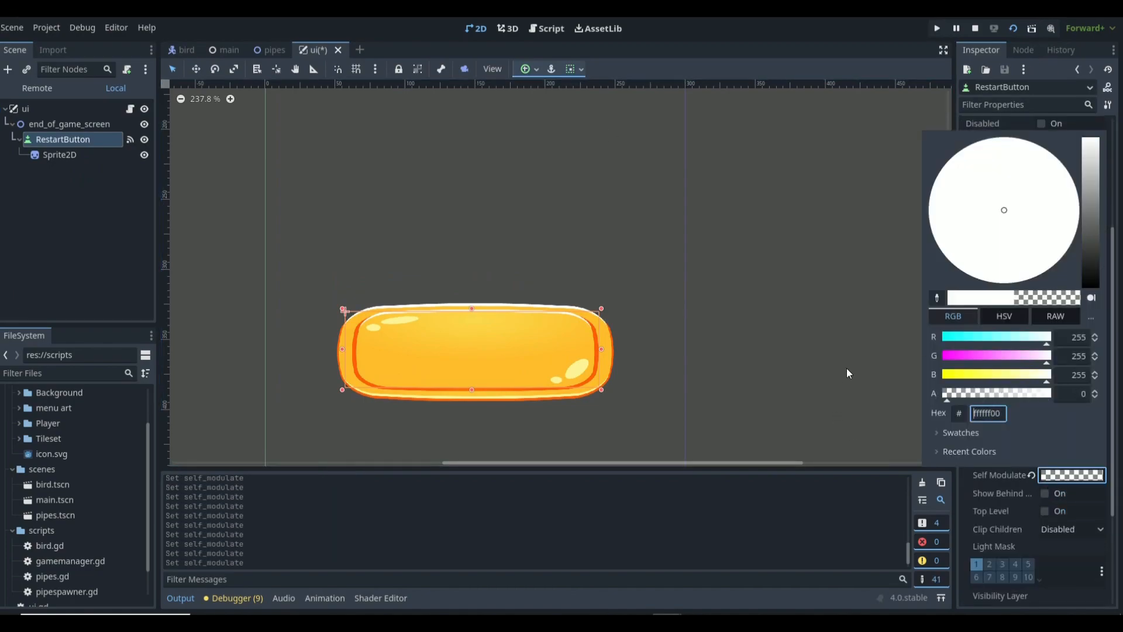
click(814, 347)
click(477, 244)
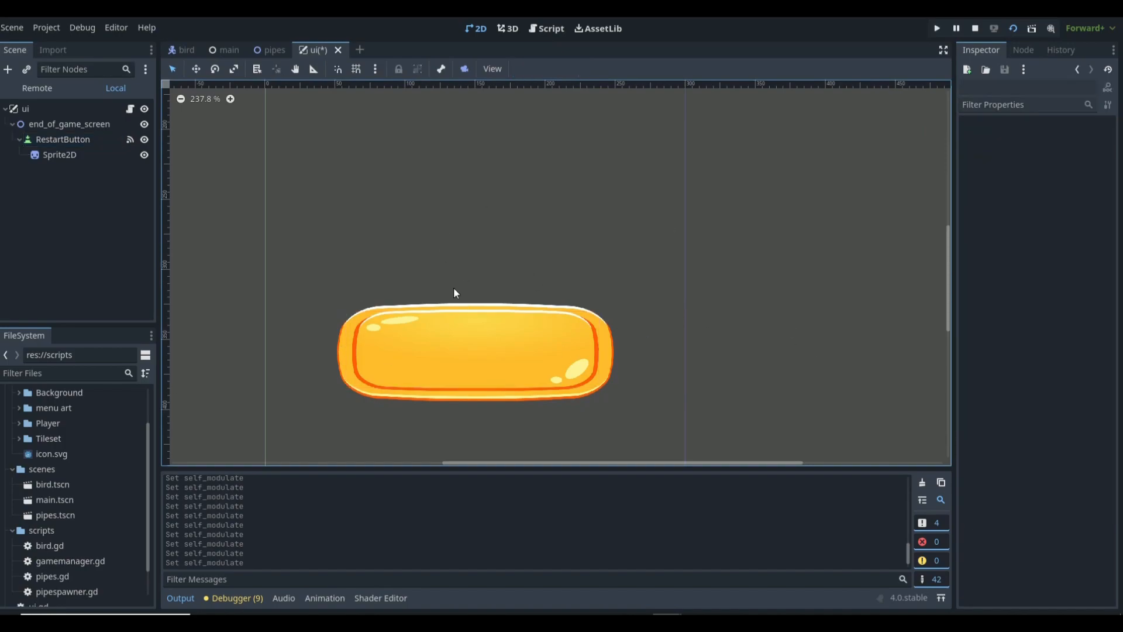
Add a Node2D as a child of end_of_game_screen
click(38, 121)
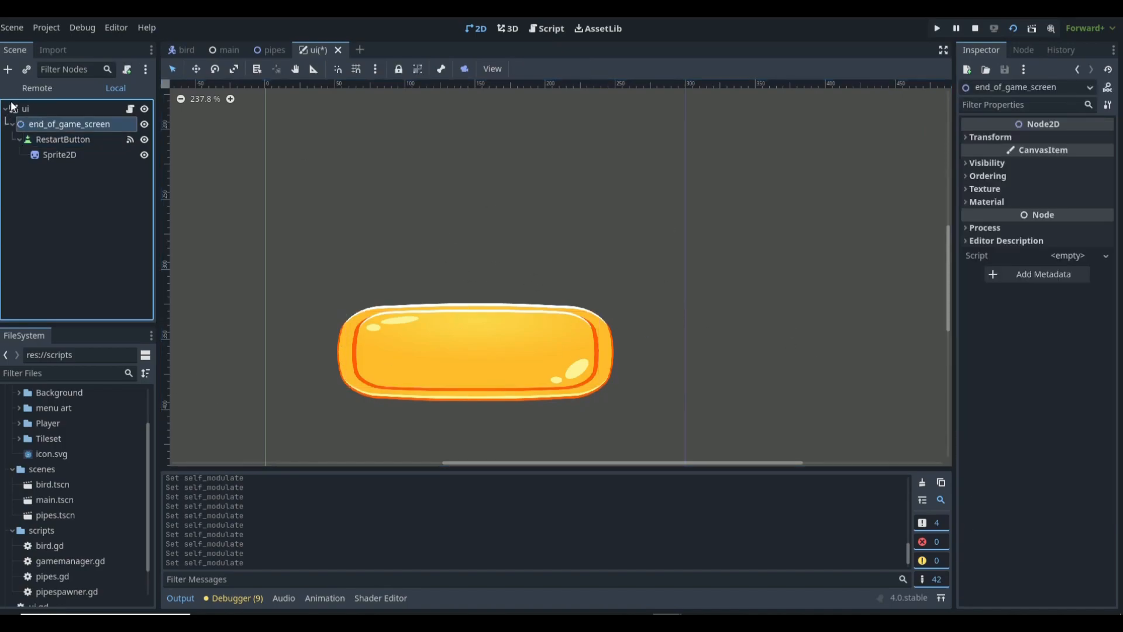
click(7, 69)
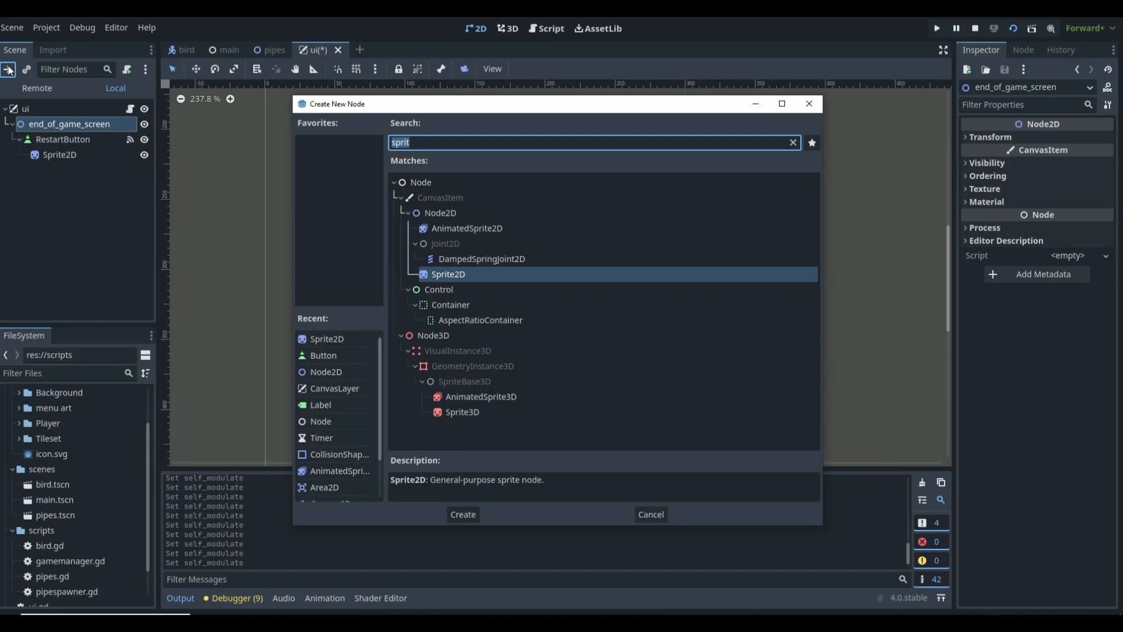
text(node2)
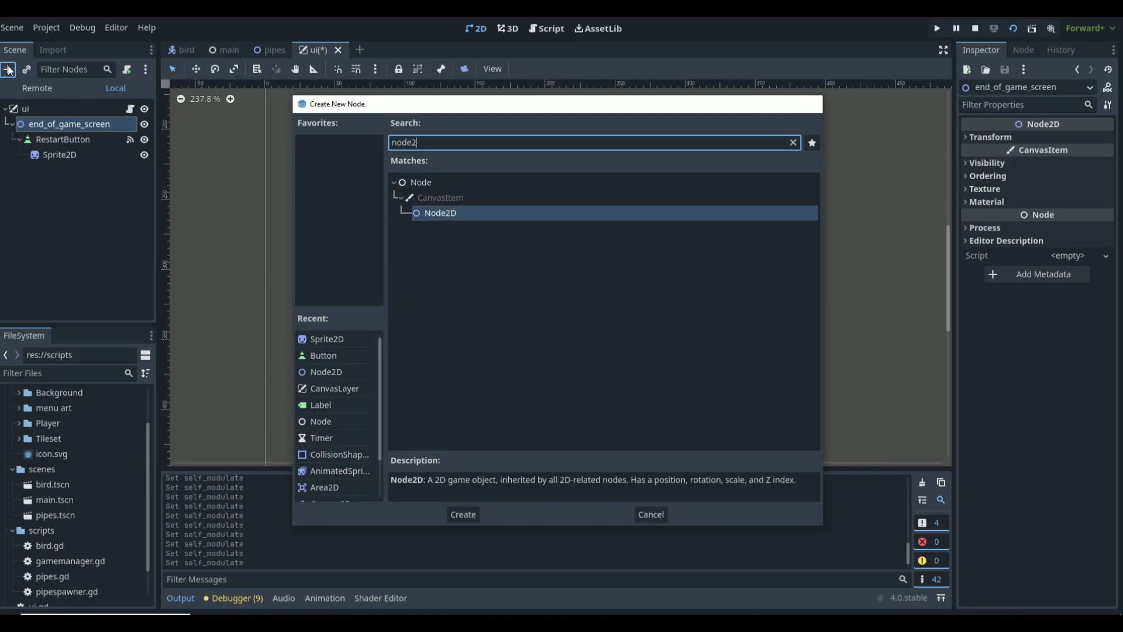
key(Return)
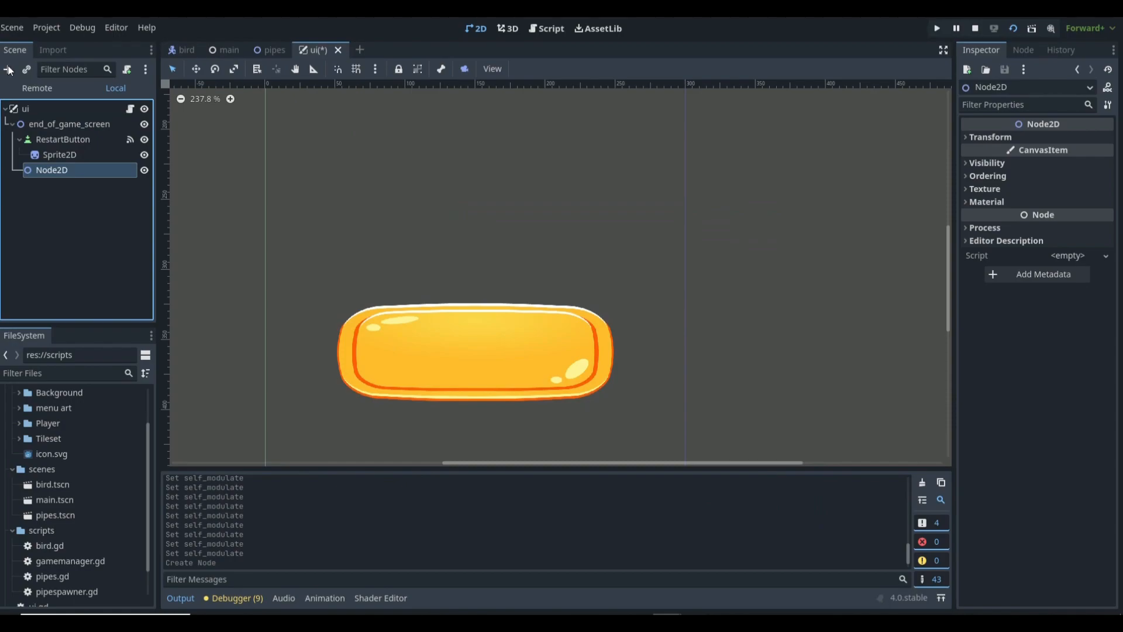
Rename the new Node2D under end_of_game_screen as end_game_scoreDisplay
double_click(71, 170)
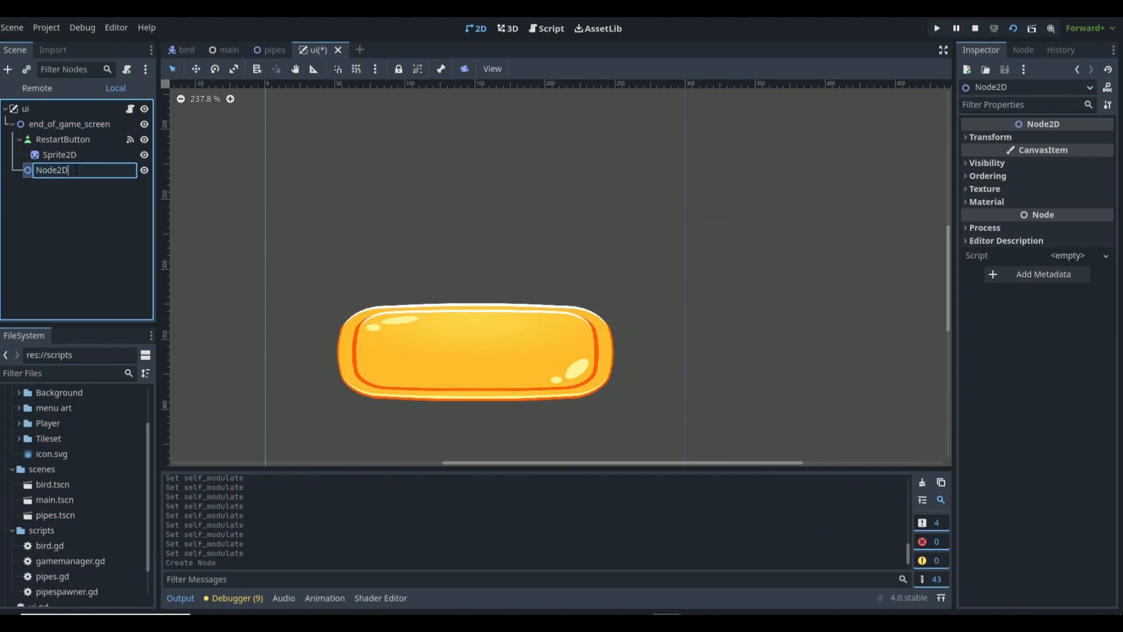
drag(77, 171, 32, 172)
text("end_game_s)
key(BackSpace)
key(BackSpace)
key(BackSpace)
key(BackSpace)
key(BackSpace)
key(BackSpace)
key(BackSpace)
key(BackSpace)
key(BackSpace)
key(BackSpace)
text(end_game_scoreDisplay)
key(Return)
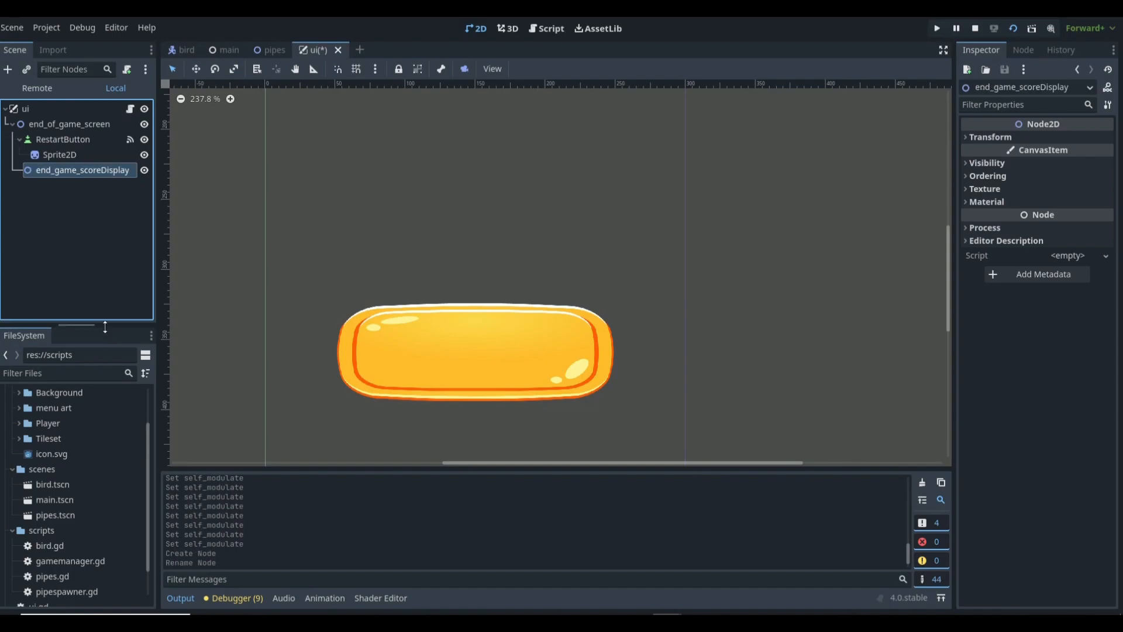
Add a Label and a Sprite2D as children of end_game_scoreDisplay
click(8, 69)
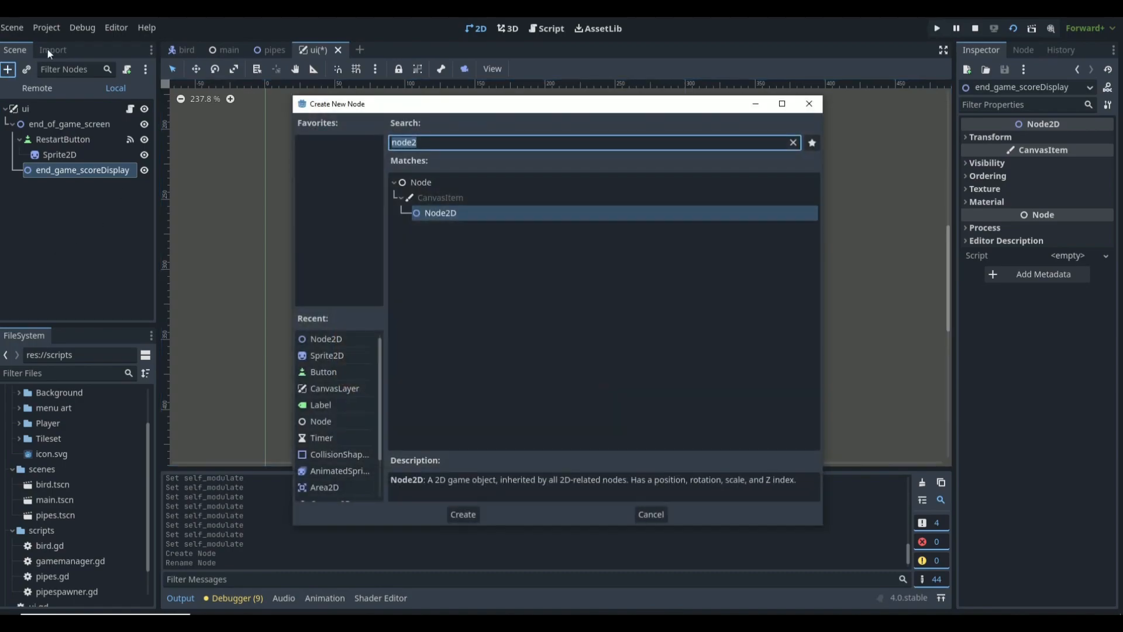
text(lab)
key(Return)
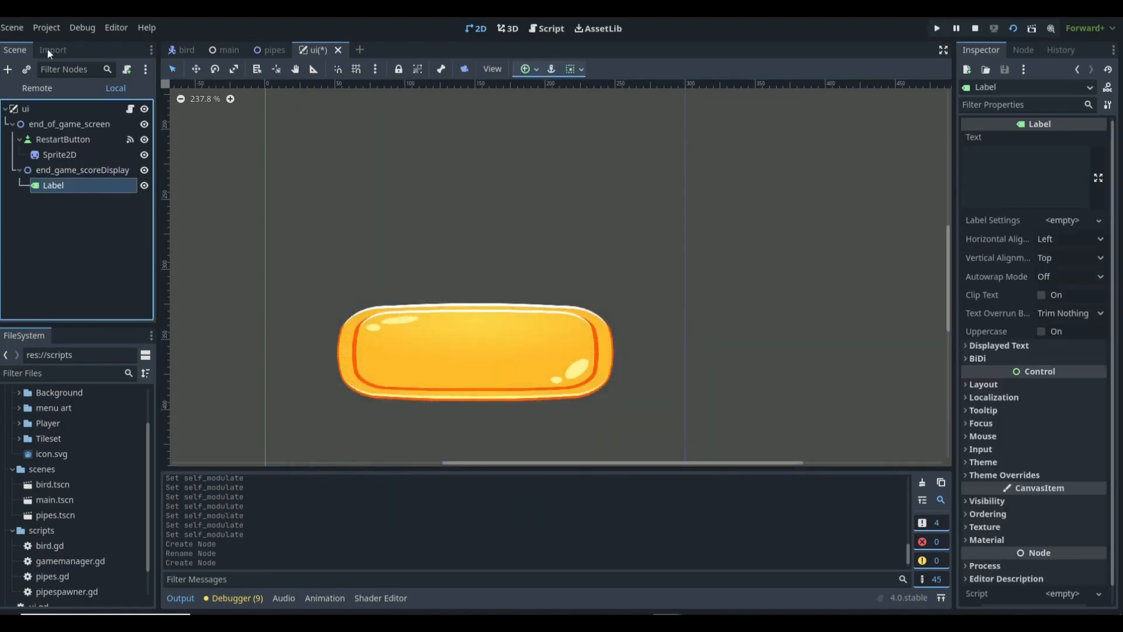
click(68, 170)
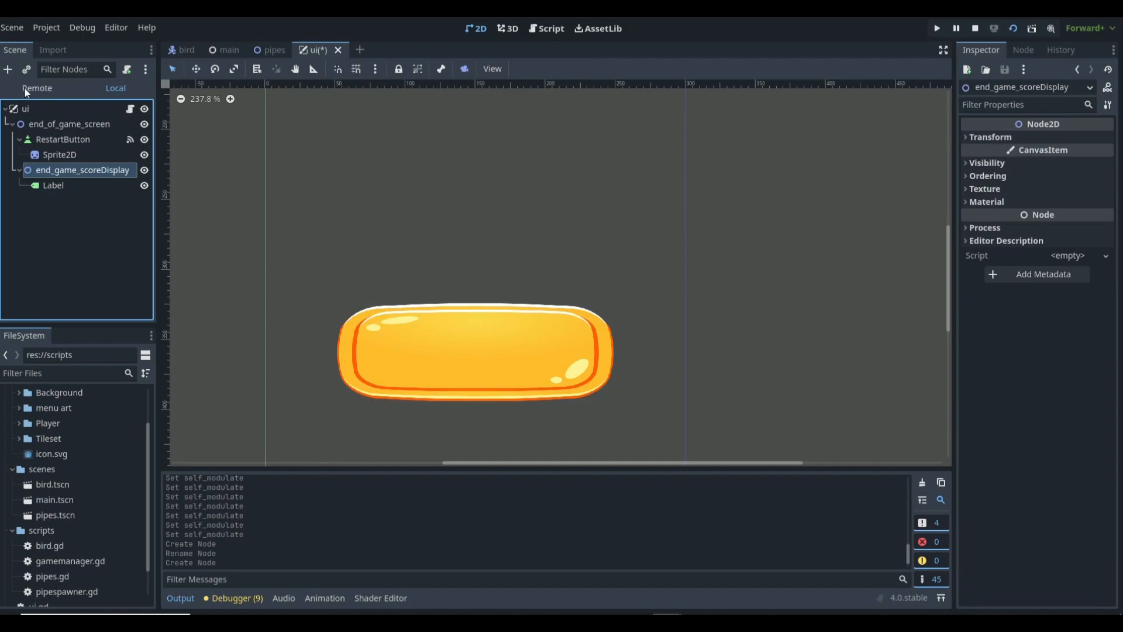
click(9, 69)
text(sprite)
key(Return)
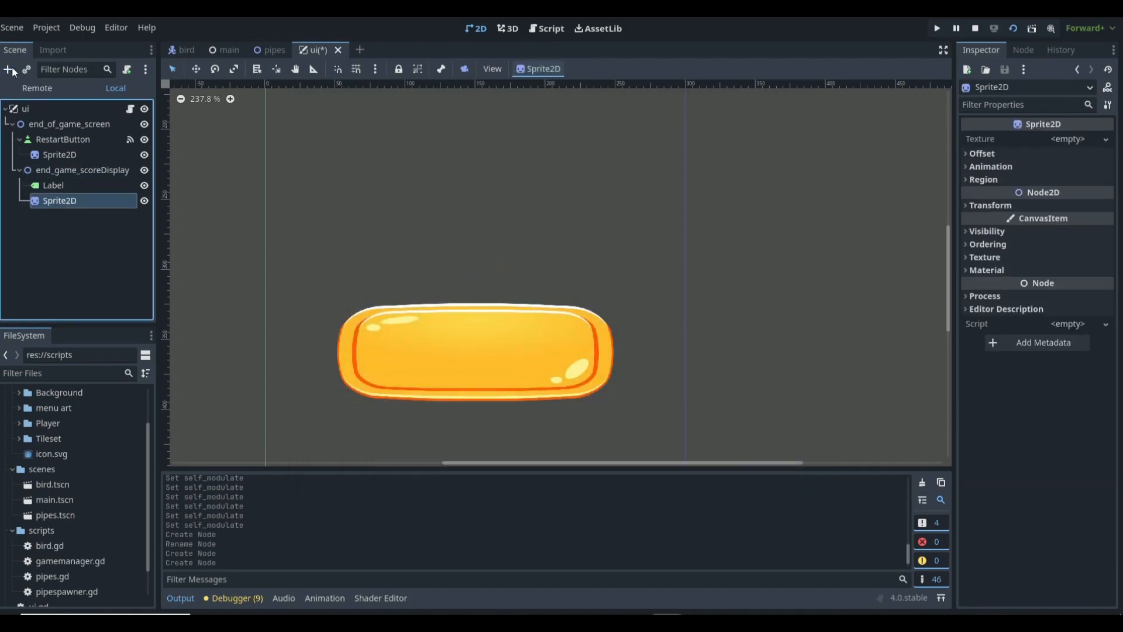
Load the squarish yellow panel image from the menu art folder as the texture of the score display's Sprite2D
click(1065, 139)
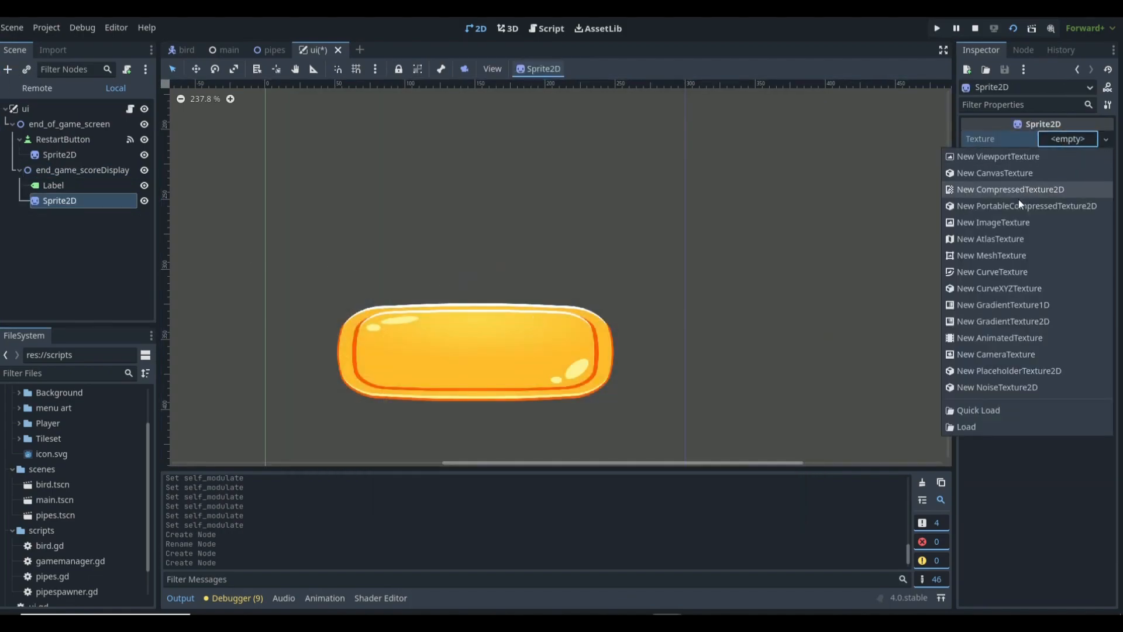
click(968, 424)
double_click(387, 189)
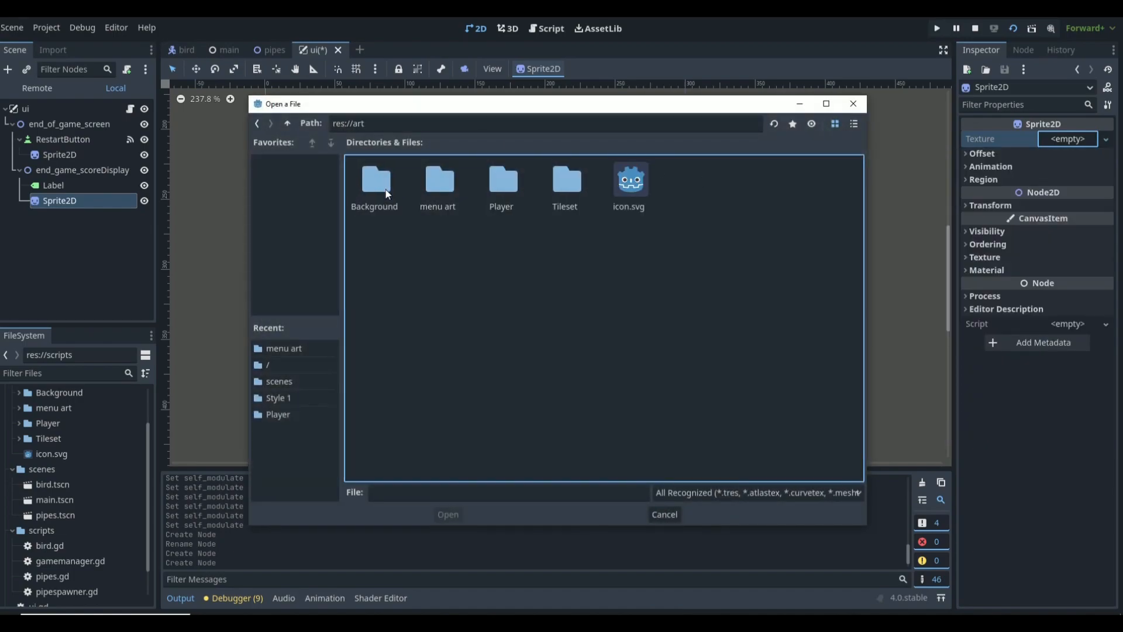
double_click(439, 185)
double_click(440, 244)
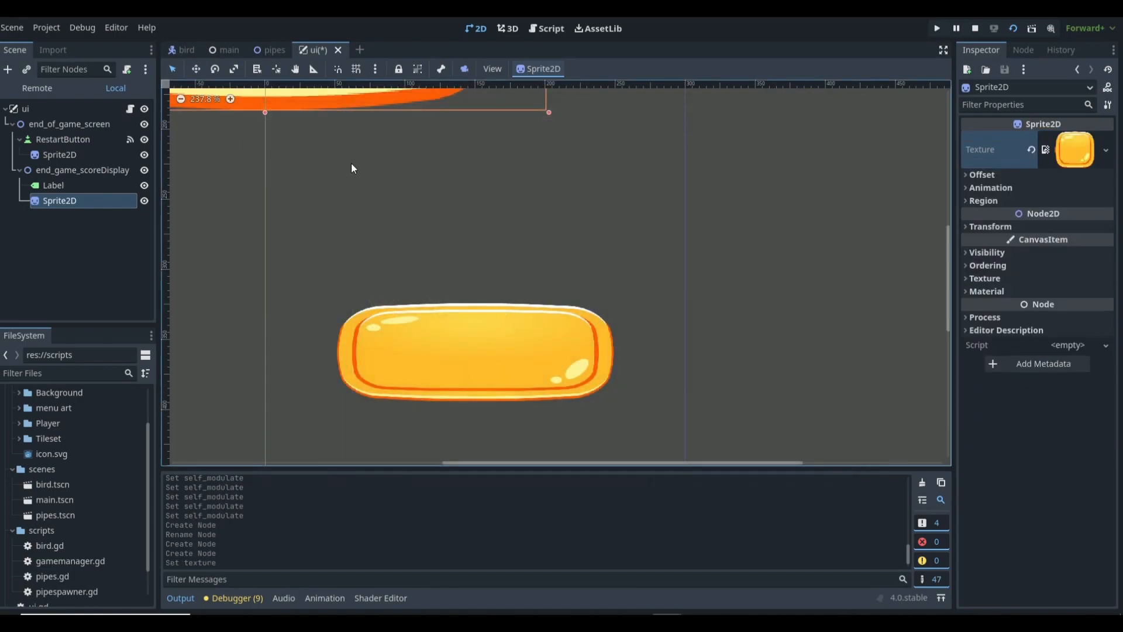
Move the large yellow panel sprite to about (94, 159), above the restart button
scroll(351, 163, down, 4)
drag(387, 151, 455, 227)
scroll(671, 256, up, 2)
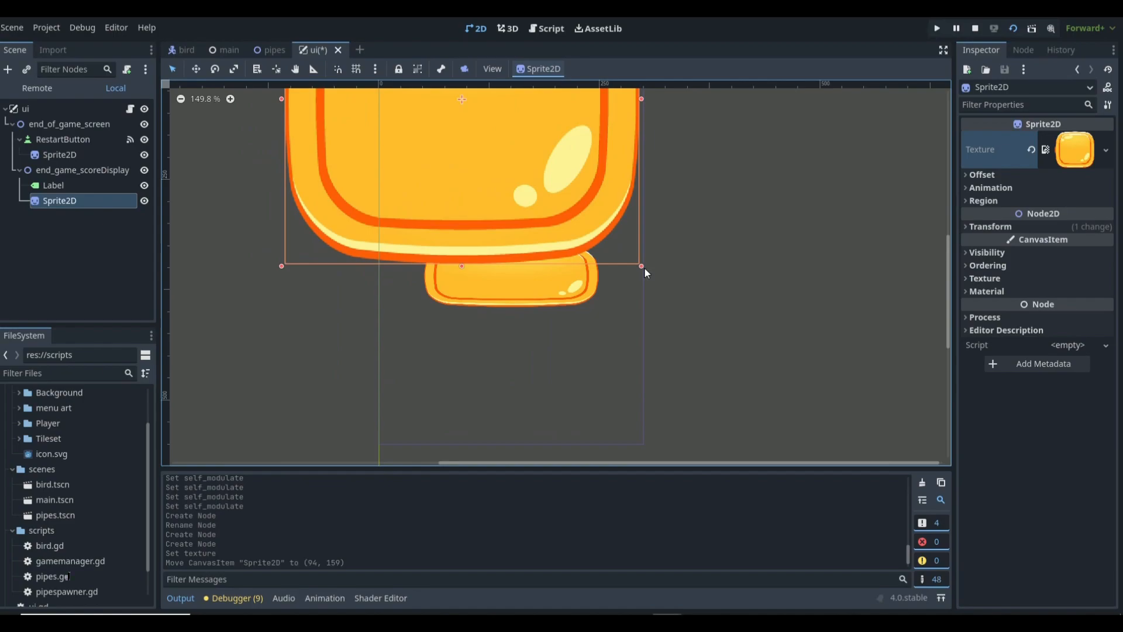